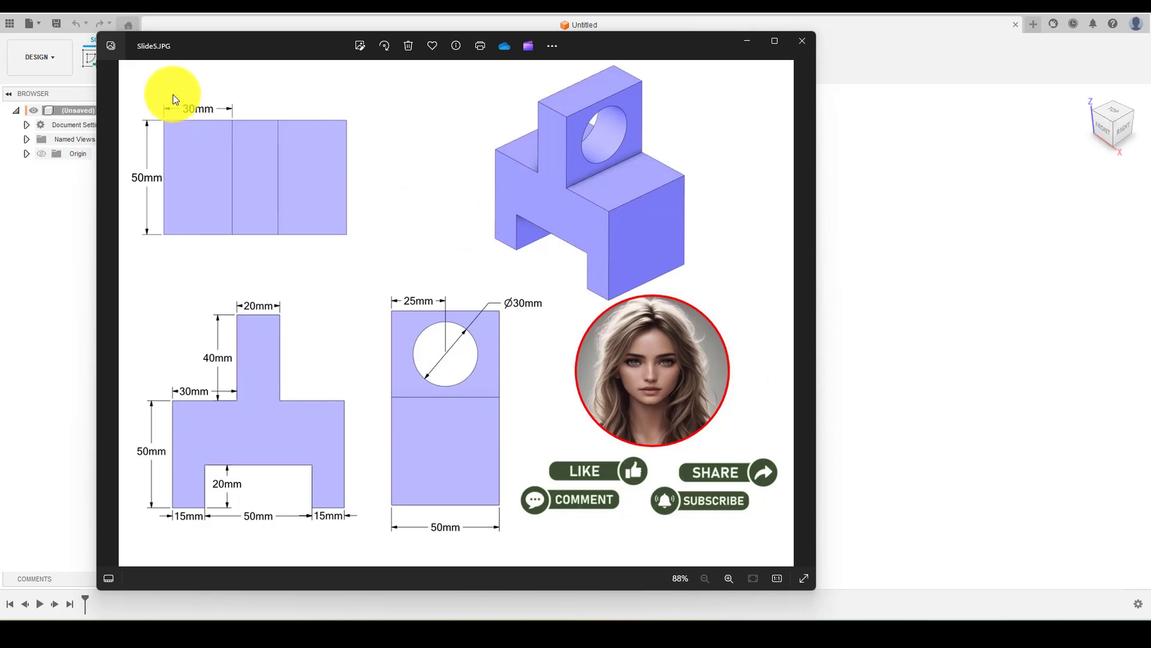
Step: Nudge the Slide5.JPG reference drawing window slightly to the right
{"action": "left_click_drag", "start_coordinate": [596, 53], "coordinate": [611, 53]}
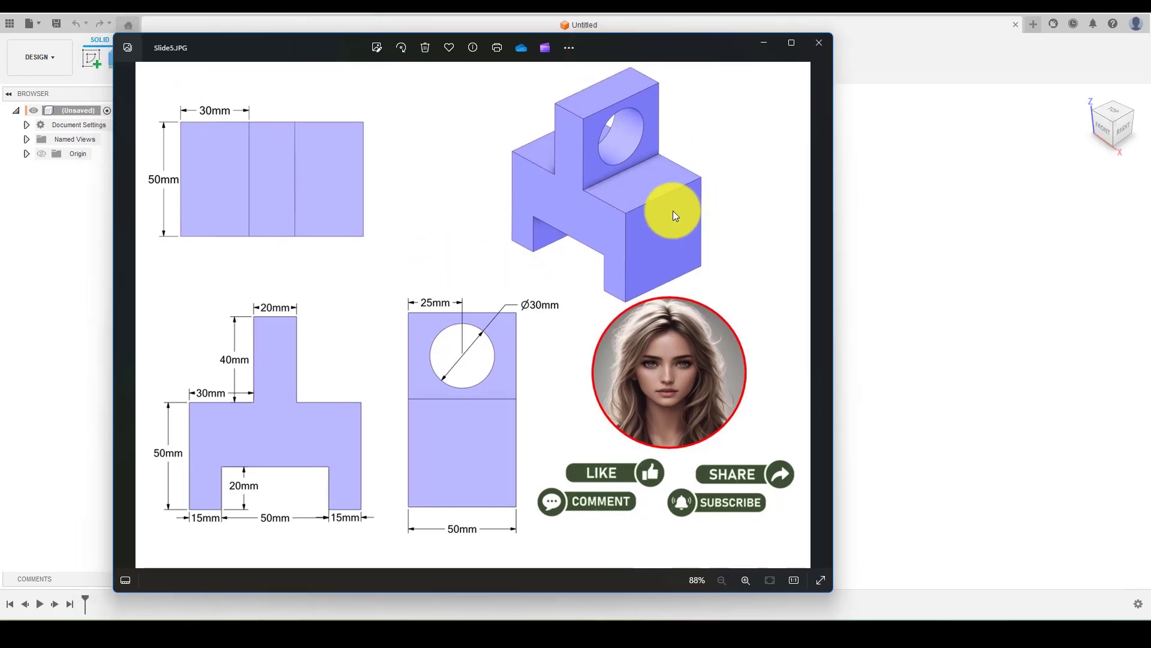
Step: Minimize the reference drawing and start a new sketch on the front plane
{"action": "left_click", "coordinate": [767, 47]}
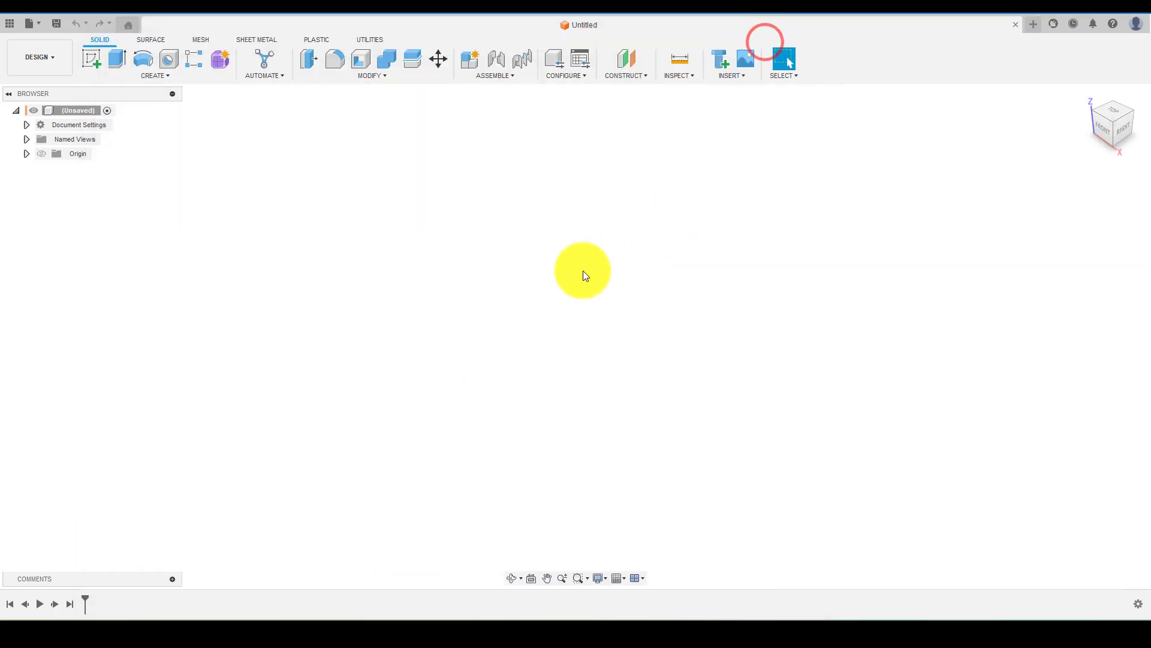
{"action": "left_click", "coordinate": [583, 271]}
{"action": "left_click", "coordinate": [91, 58]}
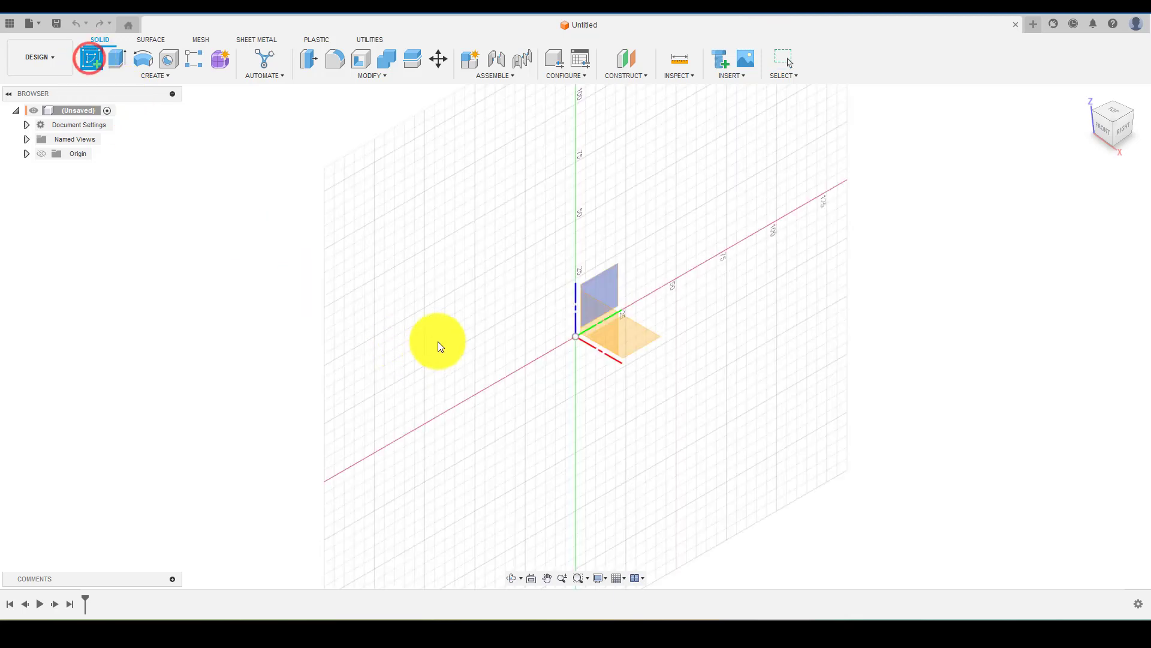
{"action": "left_click", "coordinate": [604, 327]}
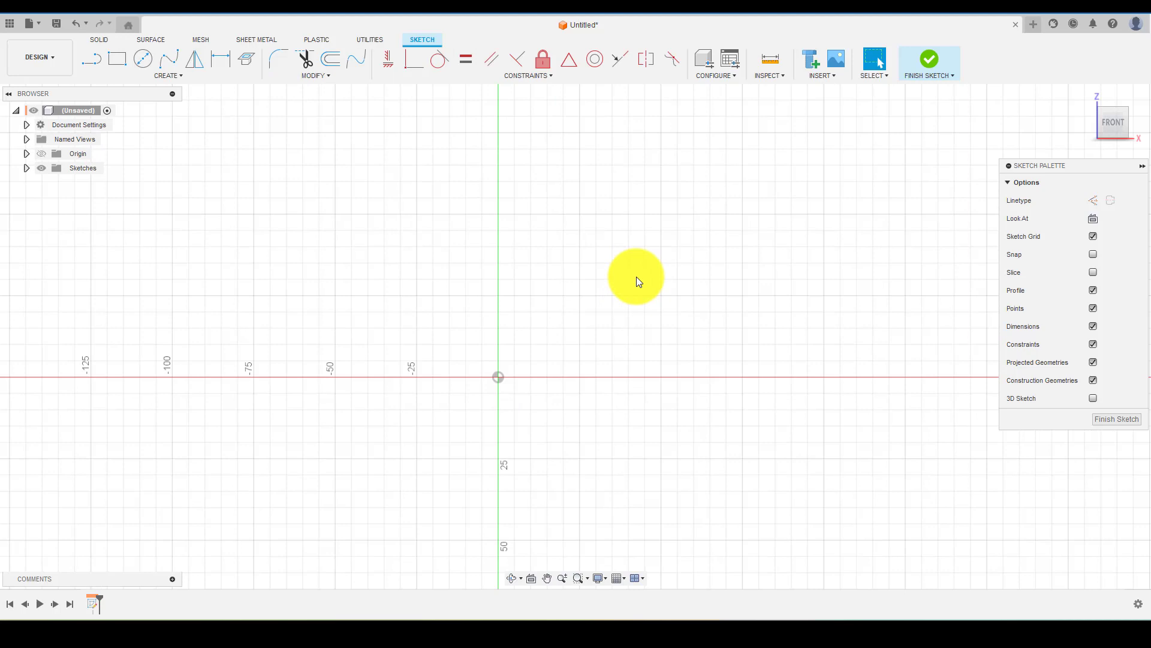
Step: Draw a 50 mm line from the sketch origin for the bracket's left edge
{"action": "left_click", "coordinate": [104, 59]}
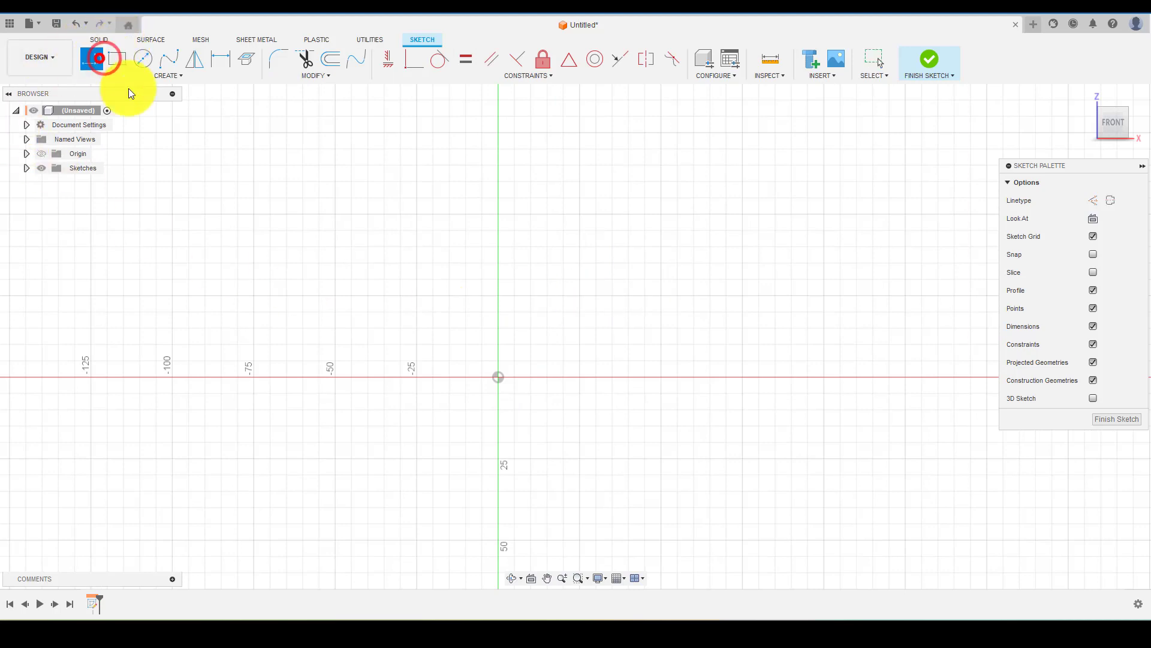
{"action": "left_click", "coordinate": [497, 377]}
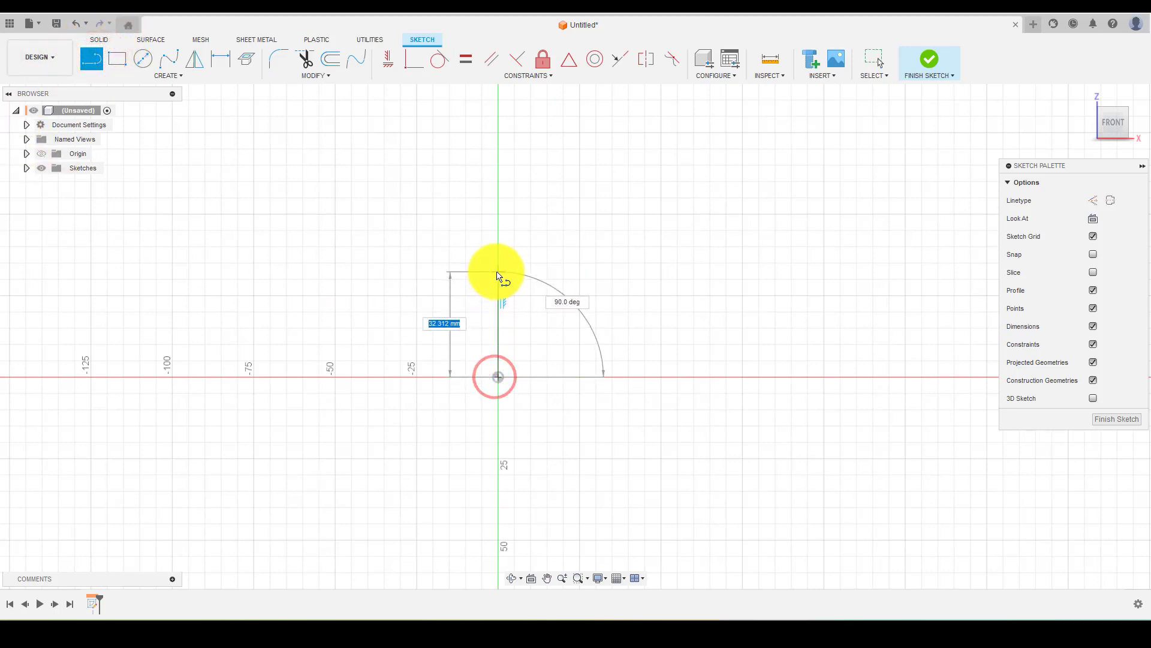
{"action": "type", "text": "50"}
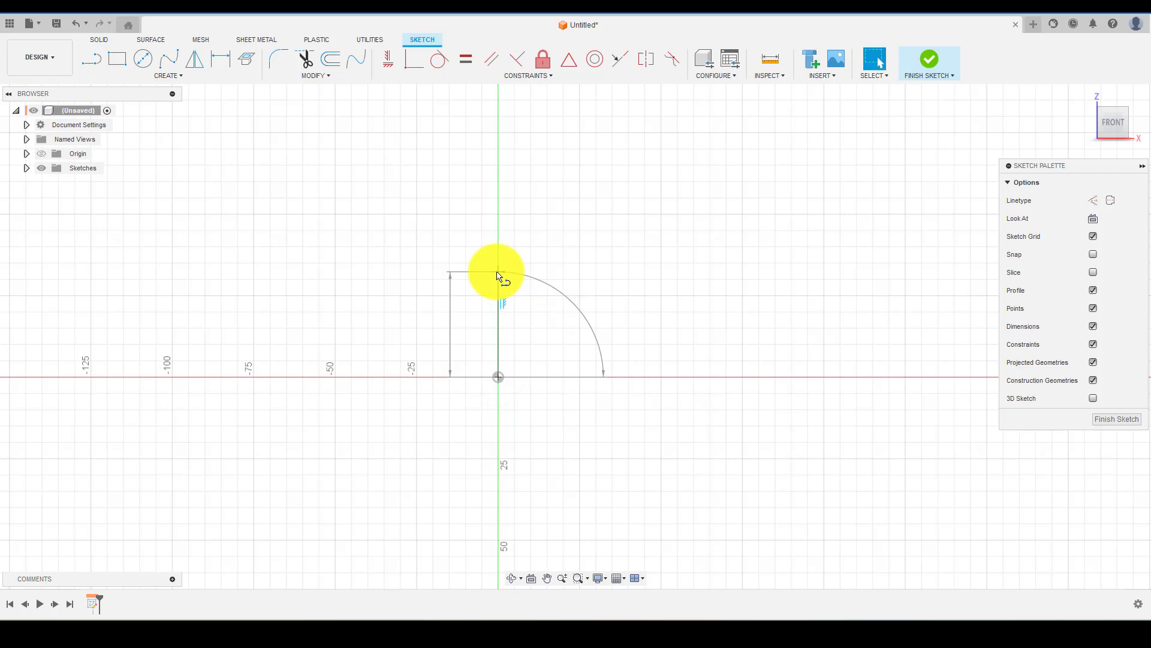
{"action": "key", "text": "Return"}
{"action": "key", "text": "Escape"}
{"action": "scroll", "coordinate": [504, 334], "scroll_direction": "down", "scroll_amount": 3}
{"action": "scroll", "coordinate": [481, 317], "scroll_direction": "up", "scroll_amount": 2}
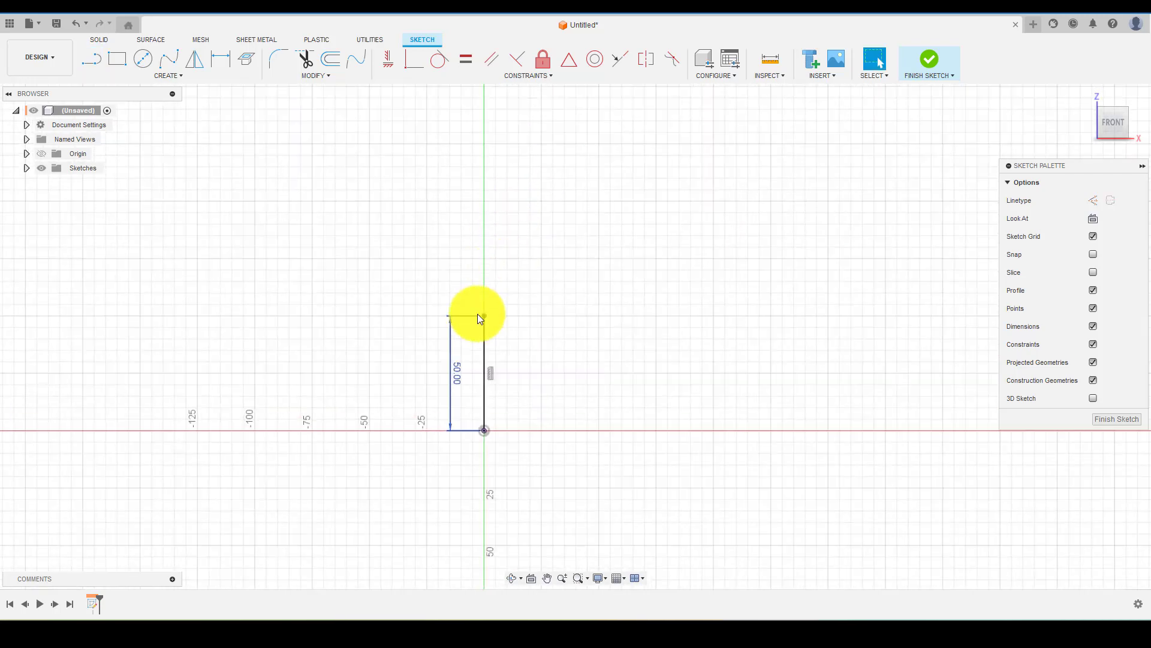
Step: Draw the 30 mm horizontal, 40 mm vertical and 20 mm top edge lines of the boss
{"action": "key", "text": "l"}
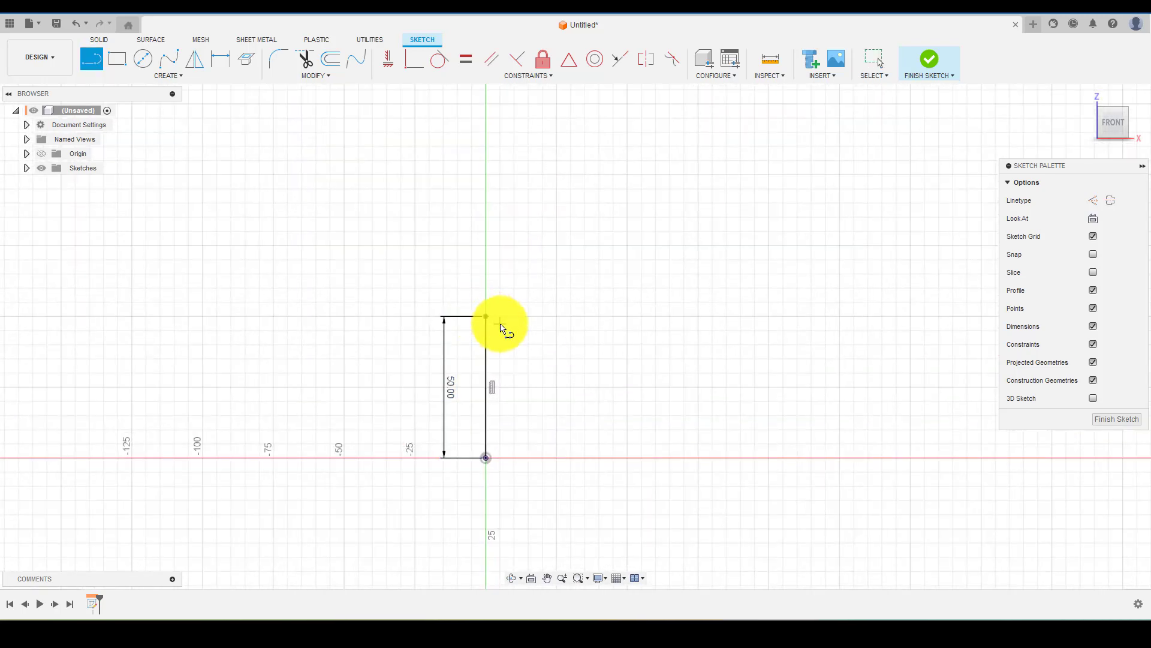
{"action": "left_click", "coordinate": [487, 317]}
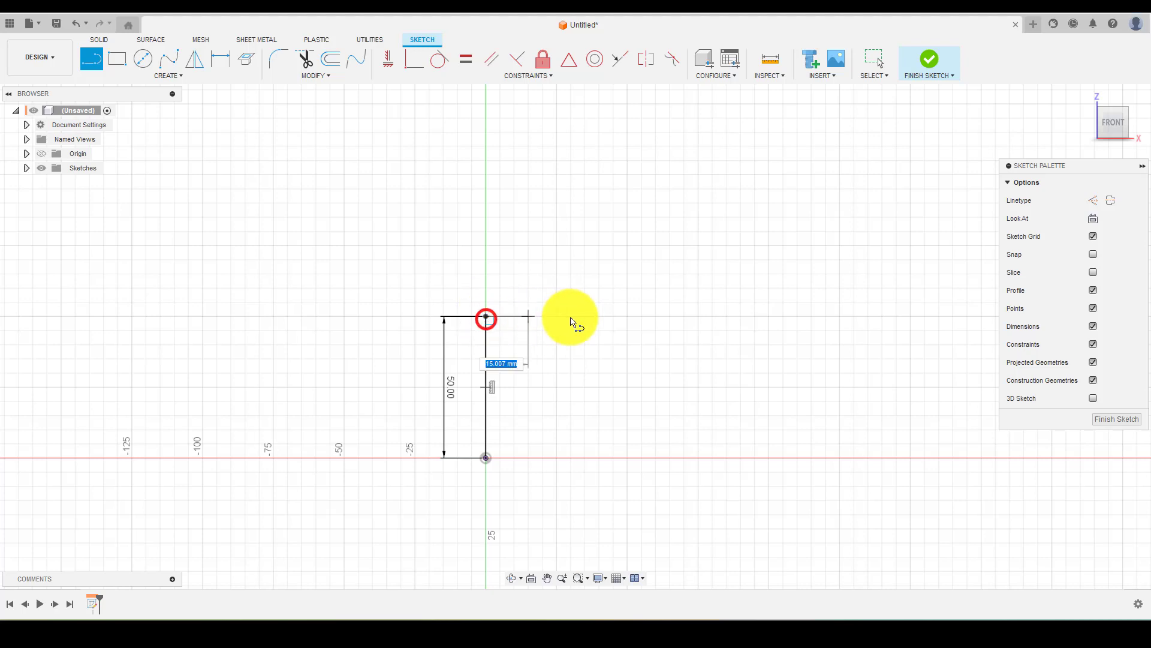
{"action": "type", "text": "30"}
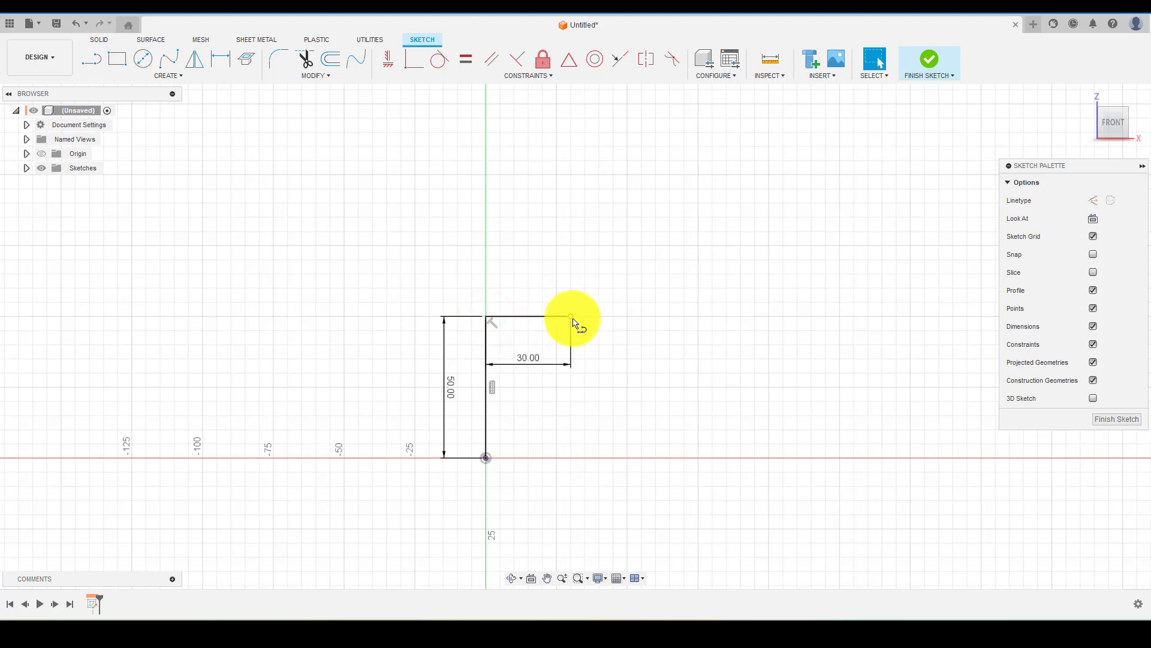
{"action": "key", "text": "Return"}
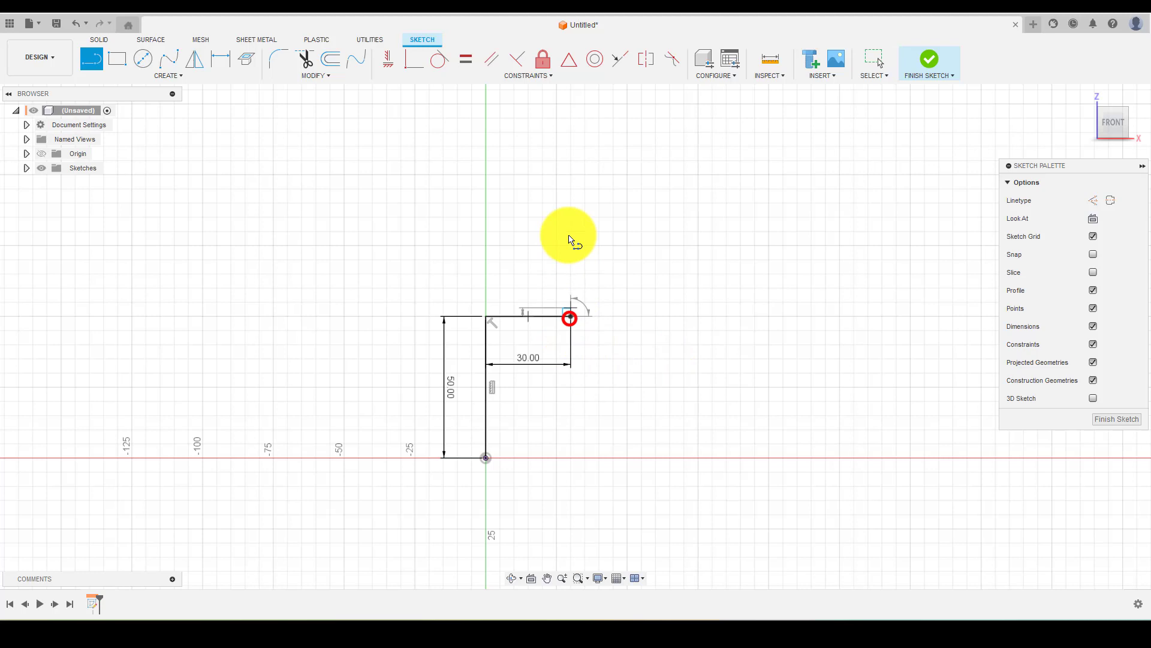
{"action": "type", "text": "4"}
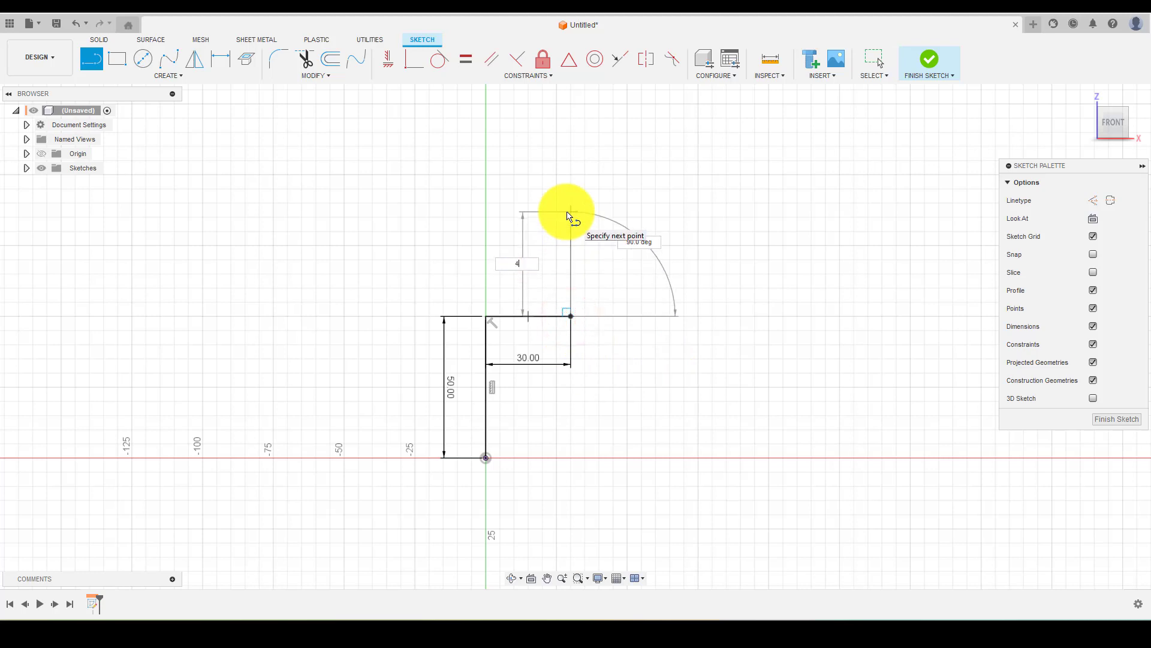
{"action": "type", "text": "0"}
{"action": "key", "text": "Return"}
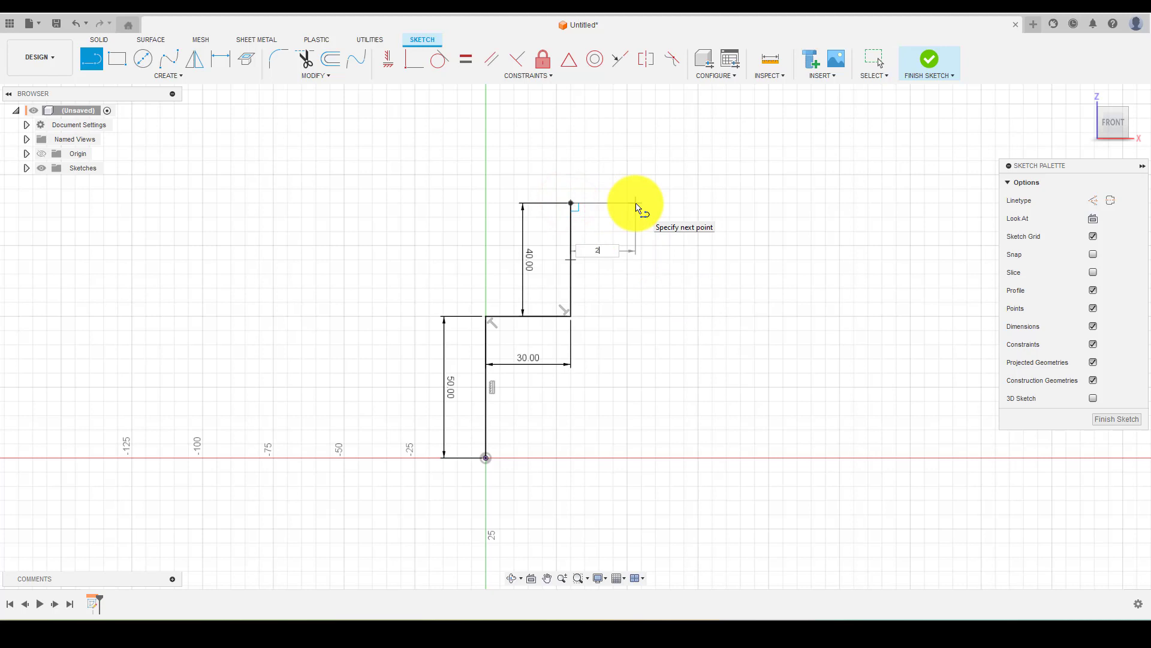
{"action": "key", "text": "Escape"}
Step: Draw the boss's right side down to shoulder height and a 30 mm shoulder line
{"action": "key", "text": "l"}
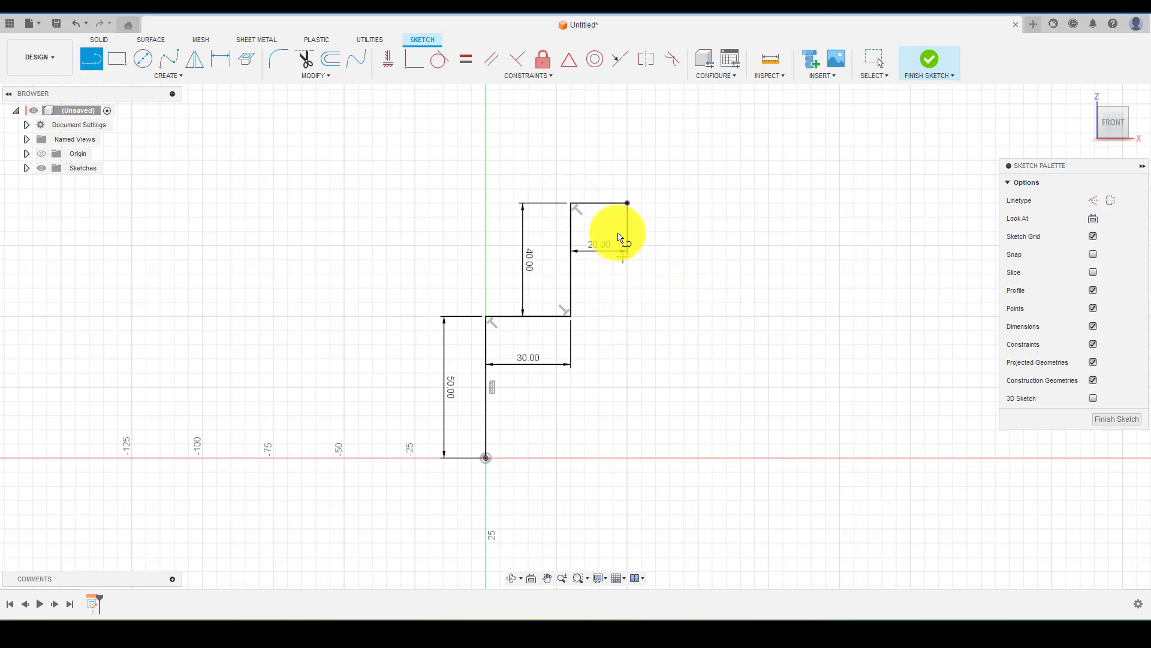
{"action": "left_click", "coordinate": [627, 203]}
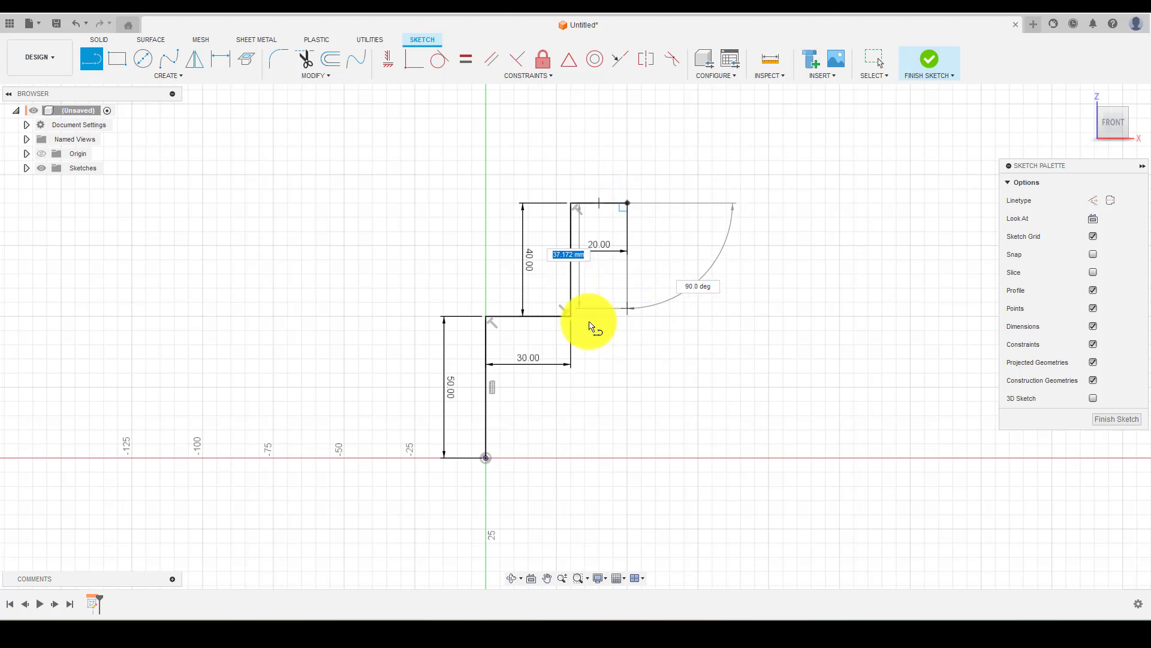
{"action": "left_click", "coordinate": [627, 317]}
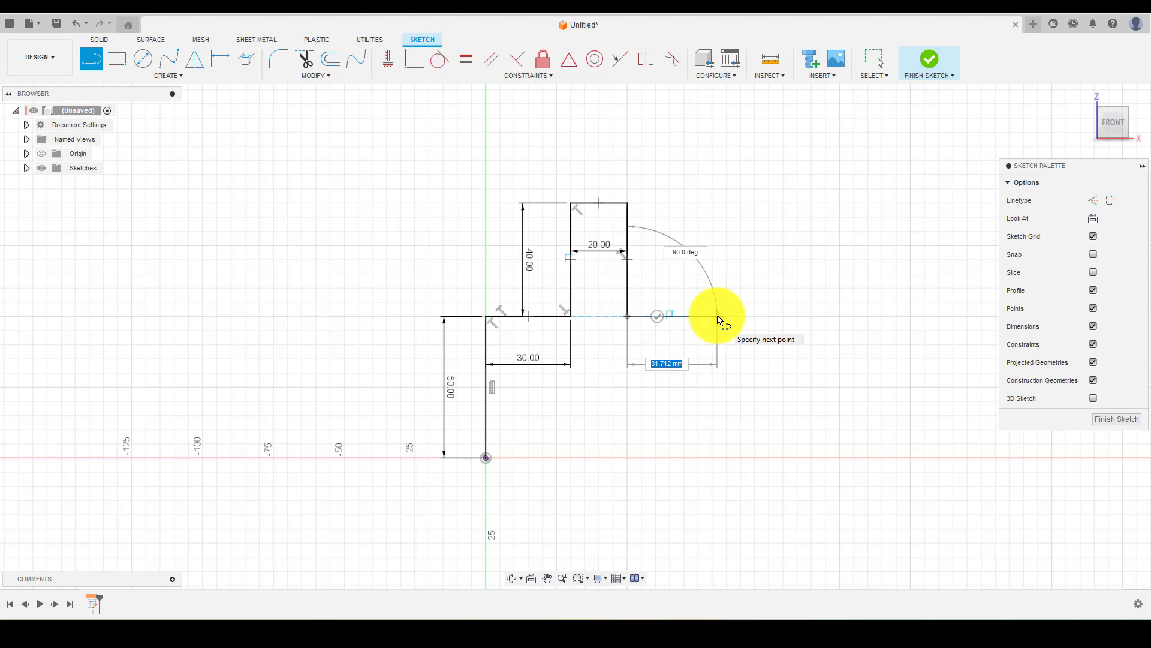
{"action": "key", "text": "Return"}
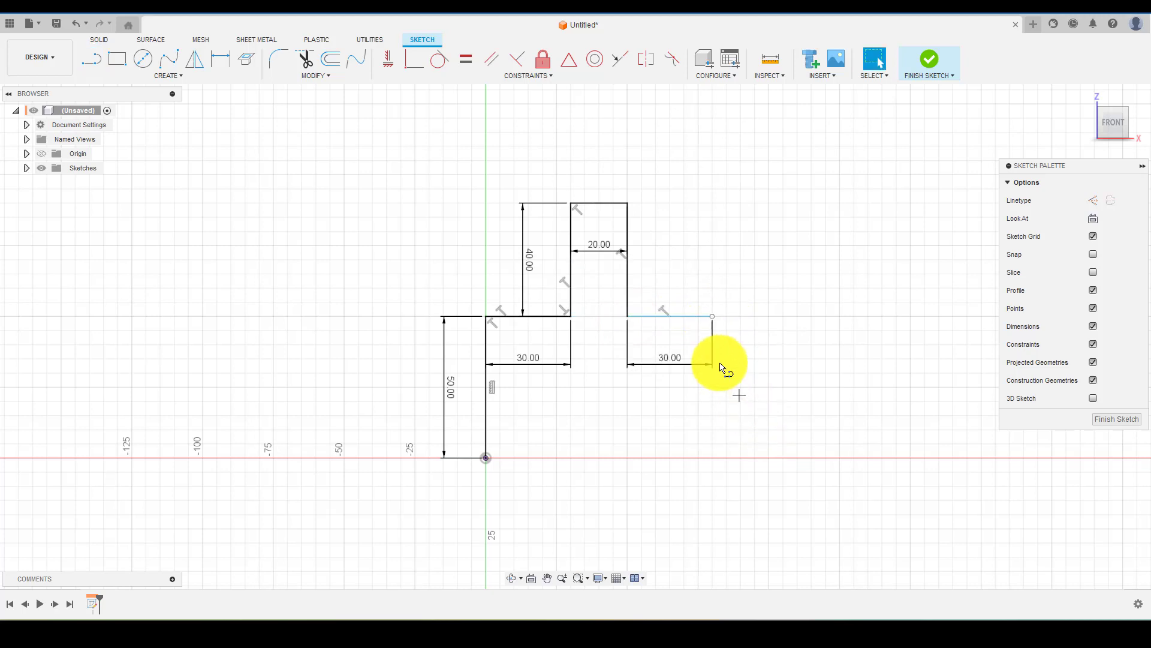
Step: Draw the 50 mm vertical right edge down from the shoulder's end
{"action": "left_click", "coordinate": [712, 320]}
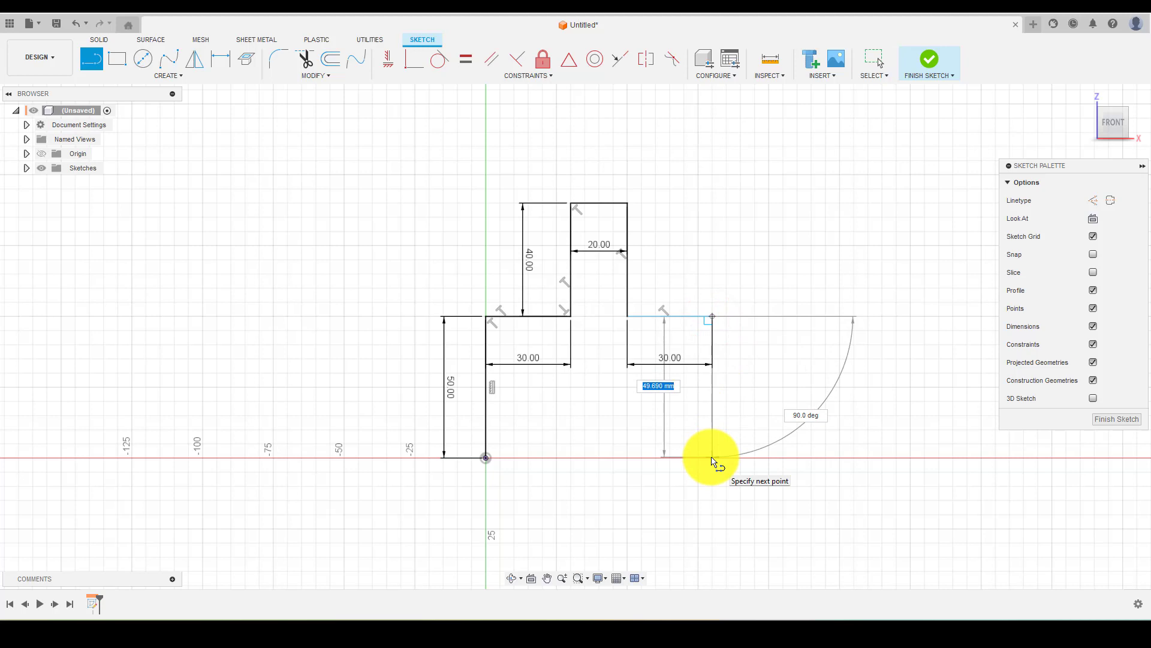
{"action": "type", "text": "50"}
{"action": "key", "text": "Return"}
{"action": "key", "text": "Escape"}
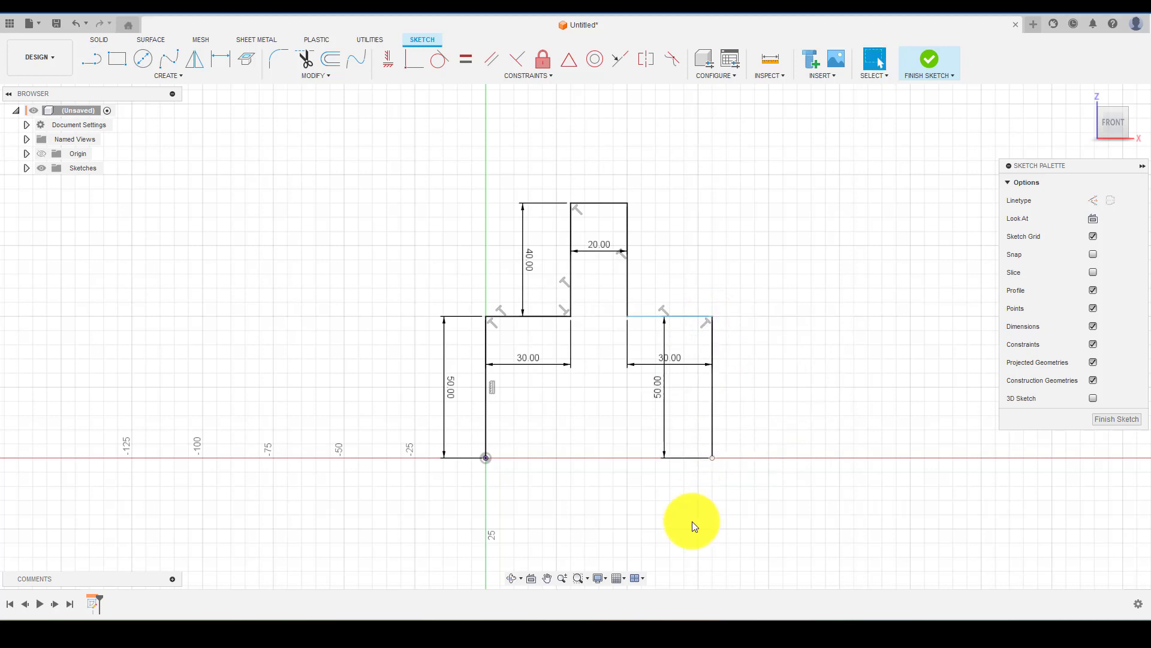
Step: Add a 15 mm bottom line from the foot of the 50 mm edge
{"action": "key", "text": "l"}
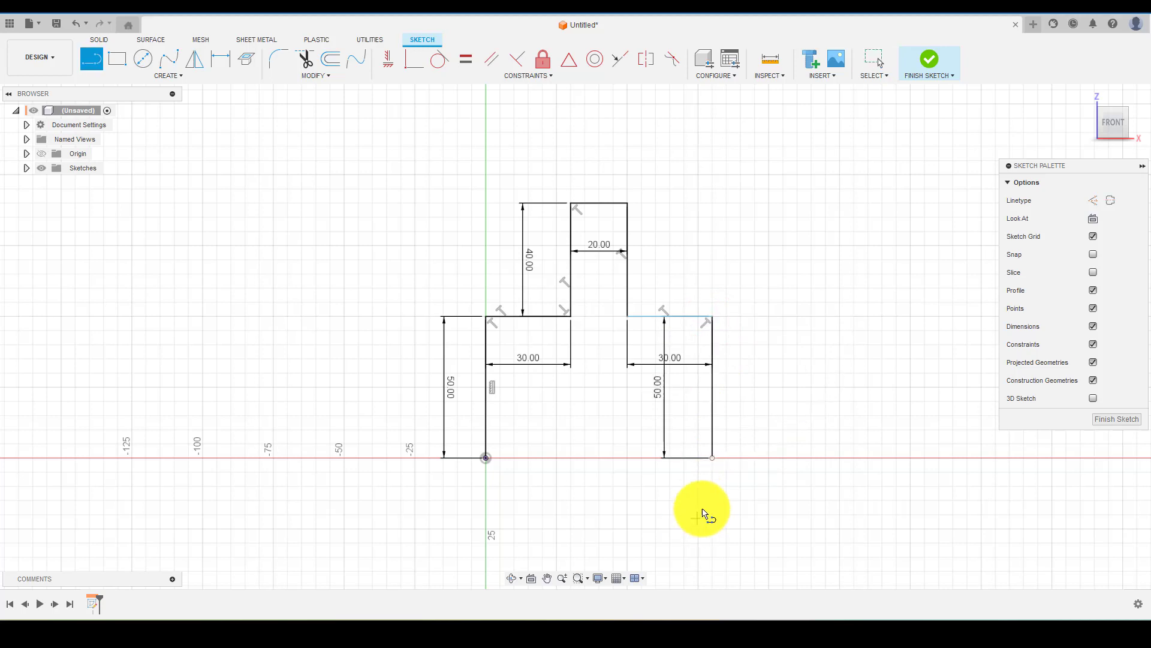
{"action": "left_click", "coordinate": [712, 457]}
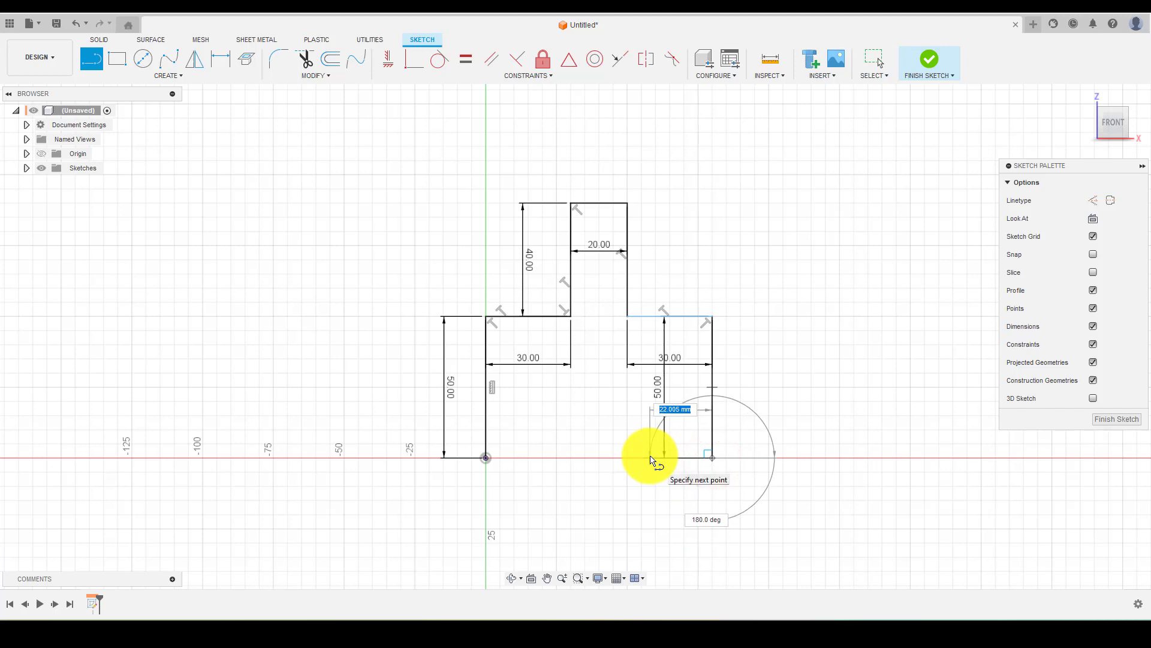
{"action": "type", "text": "15"}
{"action": "key", "text": "Return"}
{"action": "key", "text": "Escape"}
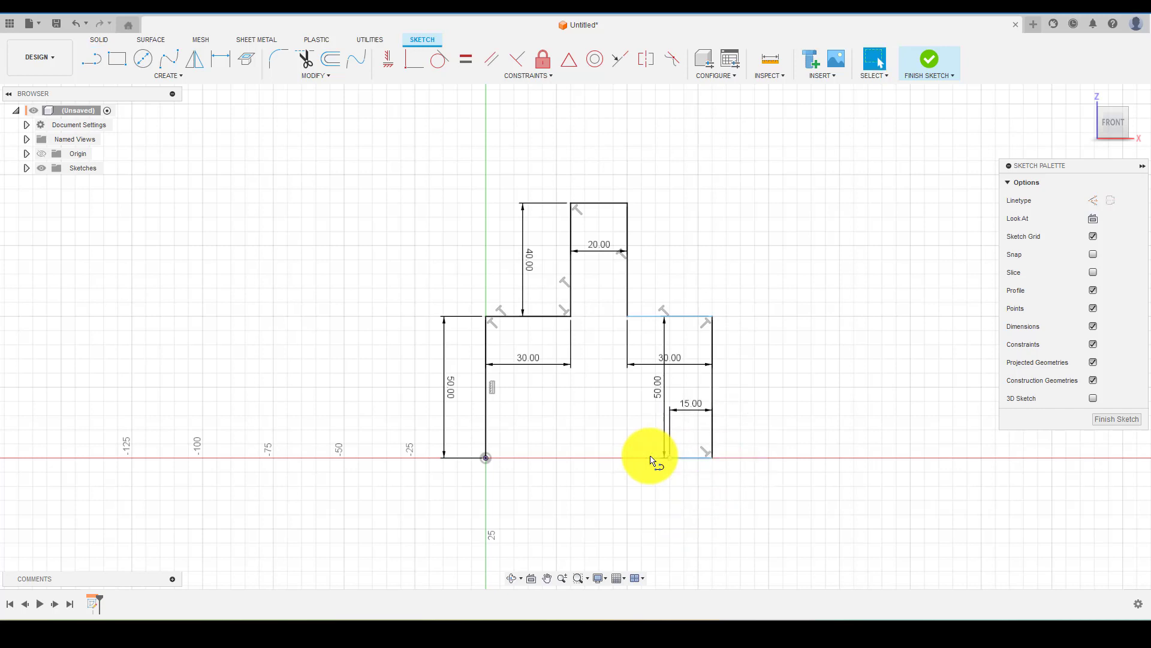
{"action": "scroll", "coordinate": [702, 445], "scroll_direction": "up", "scroll_amount": 2}
Step: Draw a 20 mm vertical slot-height line up from the 15 mm segment's left end
{"action": "key", "text": "l"}
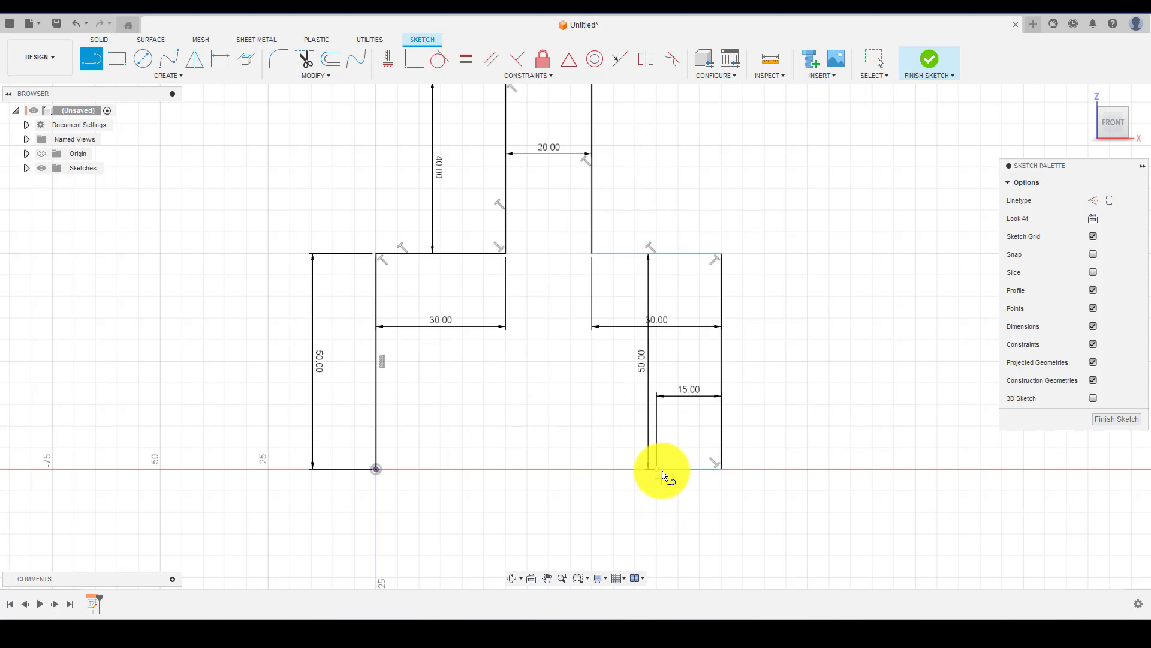
{"action": "left_click", "coordinate": [656, 468]}
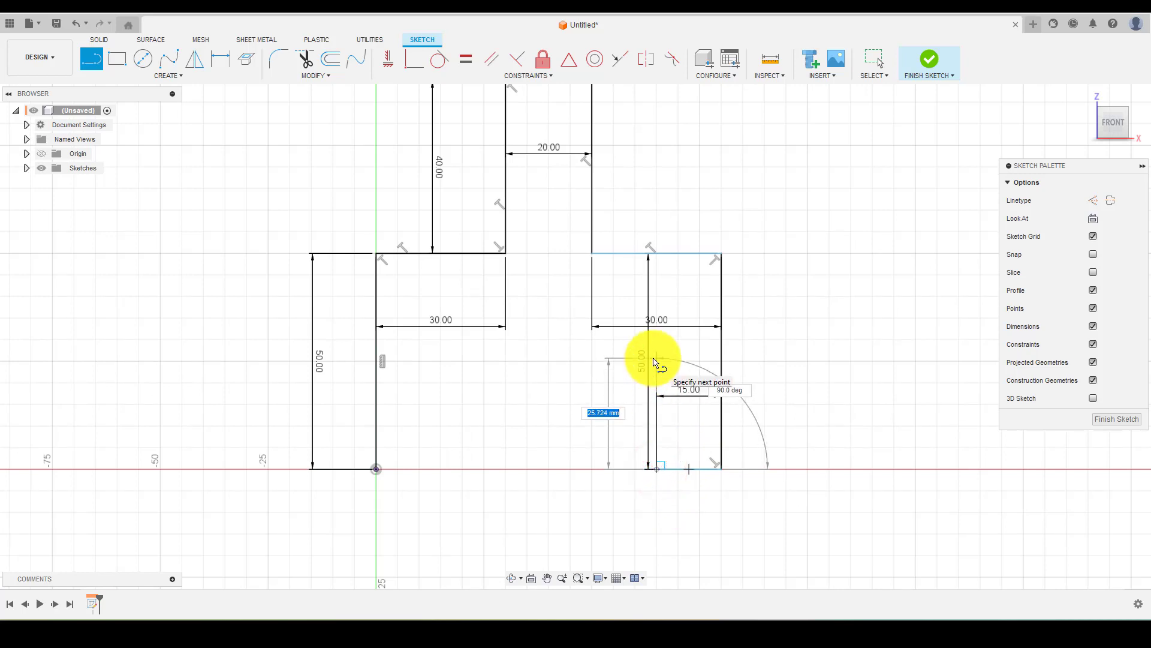
{"action": "type", "text": "20"}
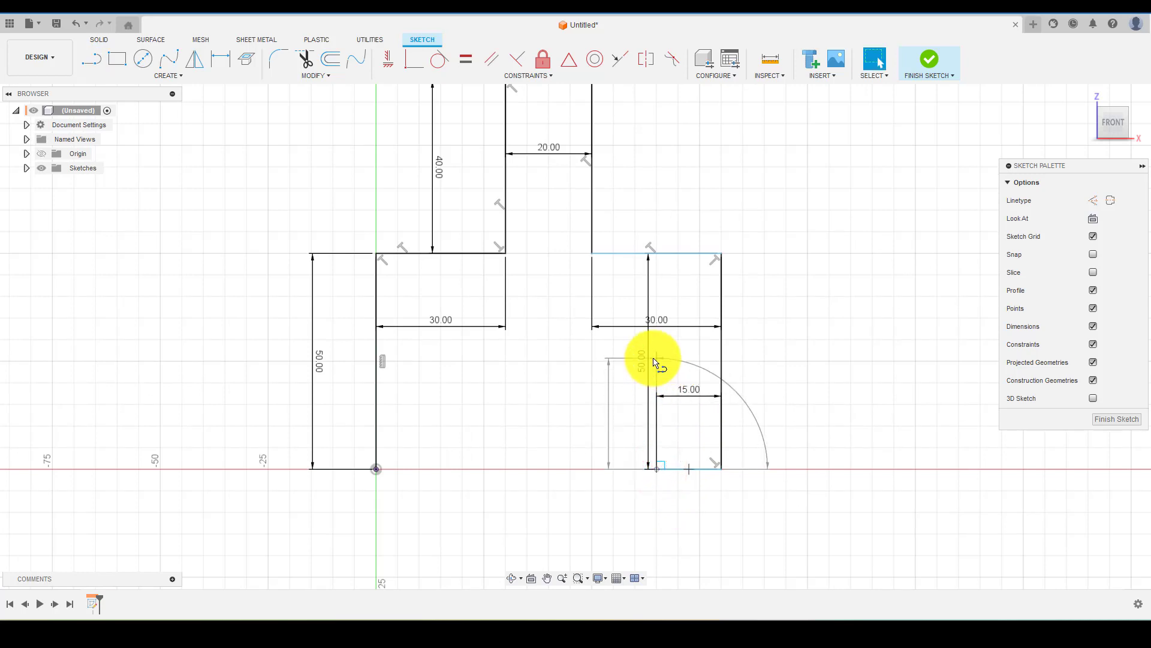
{"action": "key", "text": "Return"}
{"action": "key", "text": "Escape"}
{"action": "left_click", "coordinate": [685, 385]}
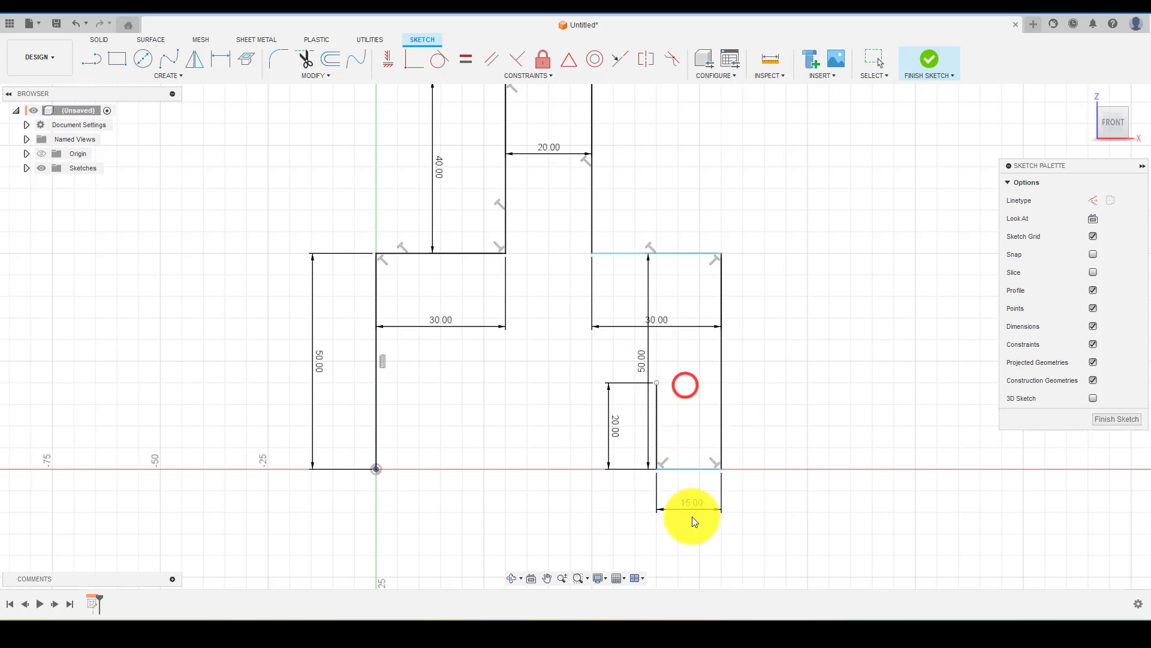
Step: Move the 30 mm dimension up, 50.00 to the right and 15.00 below the sketch
{"action": "left_click_drag", "start_coordinate": [663, 323], "coordinate": [663, 175]}
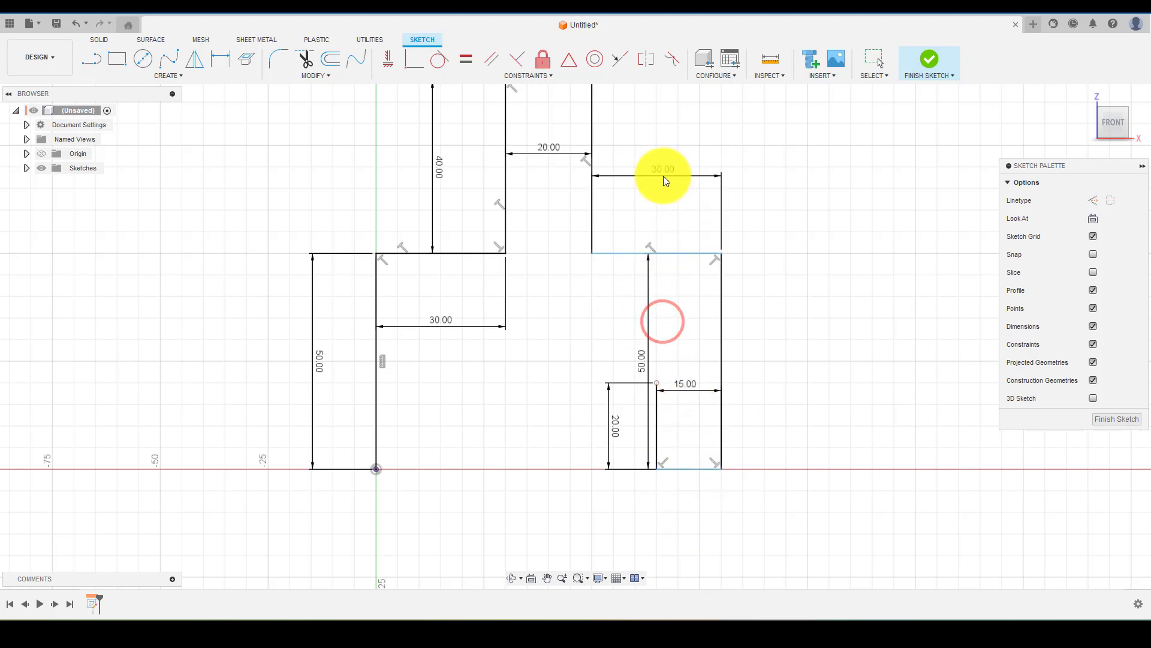
{"action": "left_click_drag", "start_coordinate": [641, 360], "coordinate": [798, 358]}
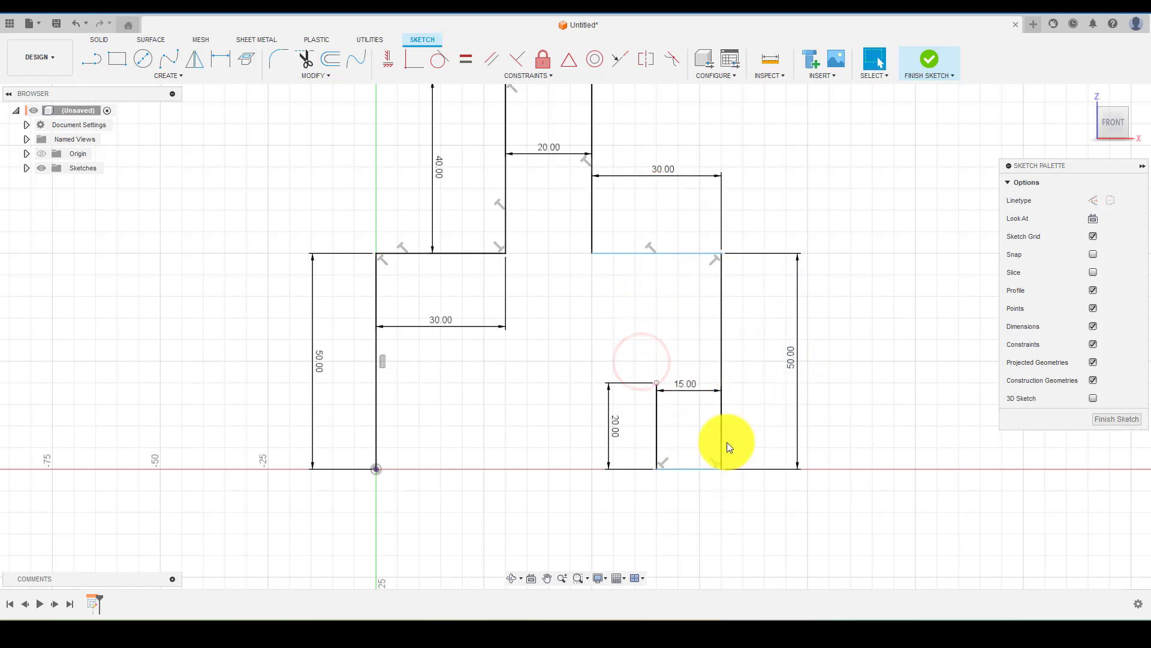
{"action": "left_click_drag", "start_coordinate": [690, 516], "coordinate": [690, 574]}
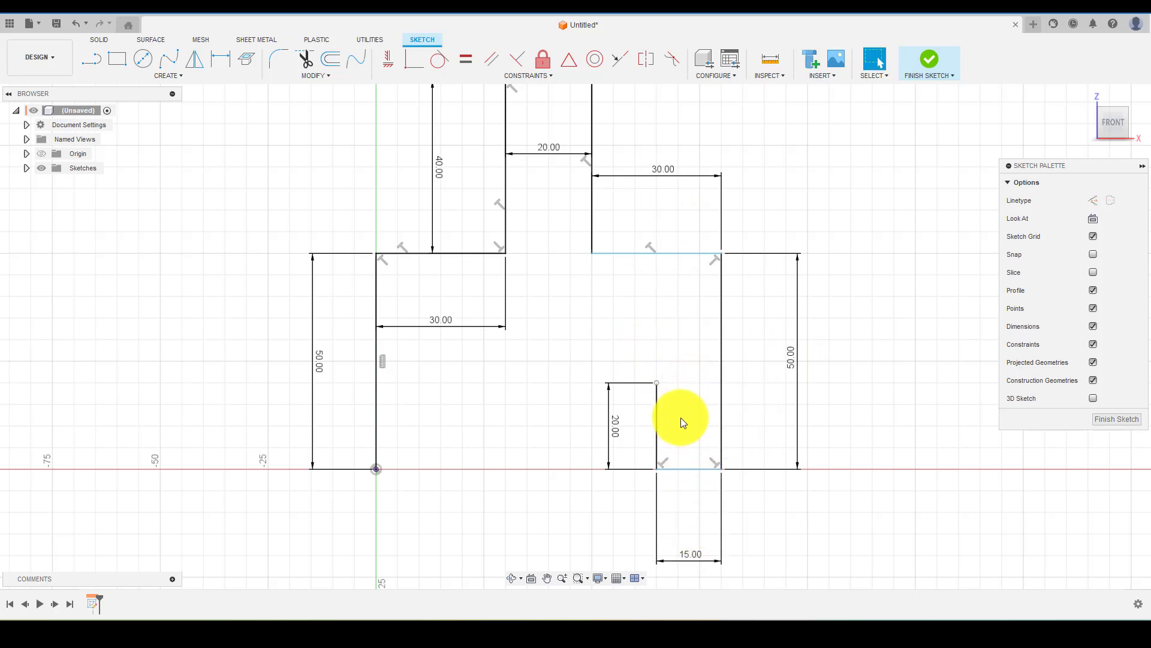
{"action": "scroll", "coordinate": [681, 417], "scroll_direction": "down", "scroll_amount": 3}
{"action": "scroll", "coordinate": [675, 426], "scroll_direction": "up", "scroll_amount": 2}
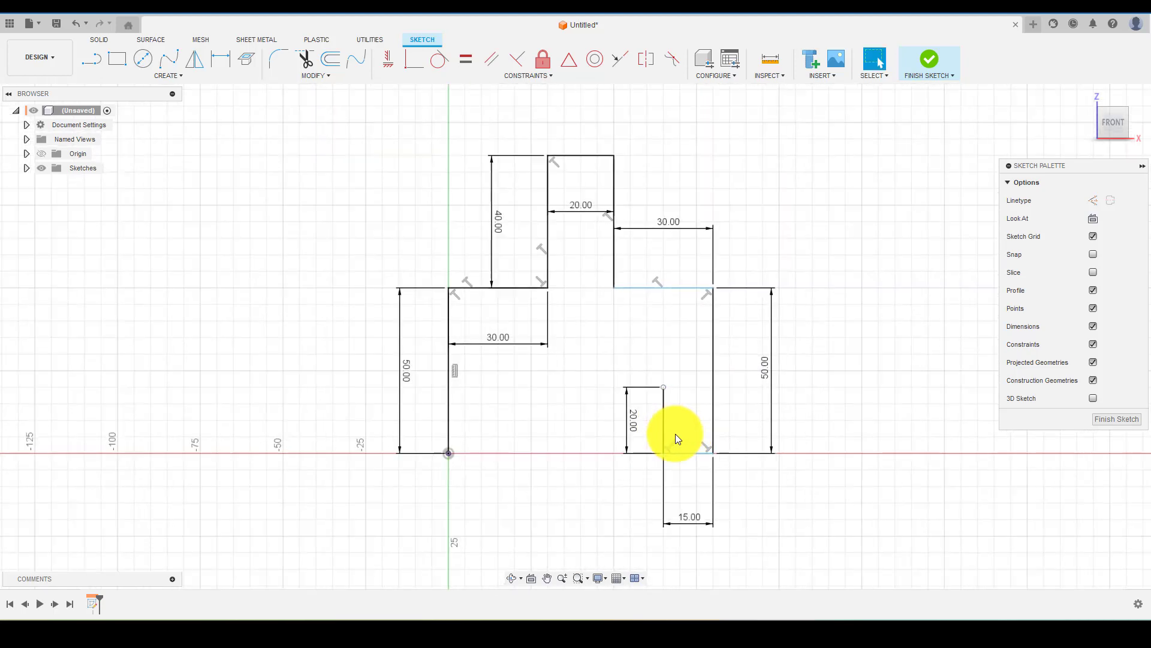
Step: Draw a 50 mm slot-top line leftward from the top of the short leg
{"action": "key", "text": "l"}
{"action": "left_click_drag", "start_coordinate": [663, 386], "coordinate": [530, 389]}
{"action": "type", "text": "5"}
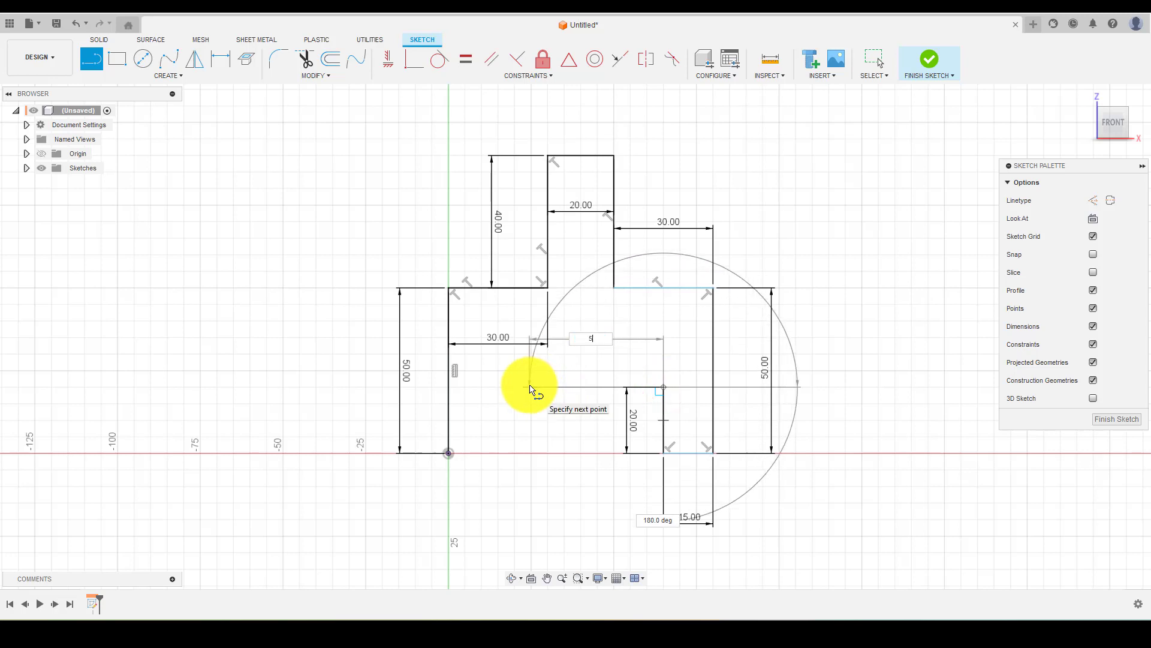
{"action": "type", "text": "0"}
{"action": "key", "text": "Return"}
{"action": "key", "text": "Escape"}
Step: Drop a line to the baseline and close the outline back at the origin
{"action": "key", "text": "l"}
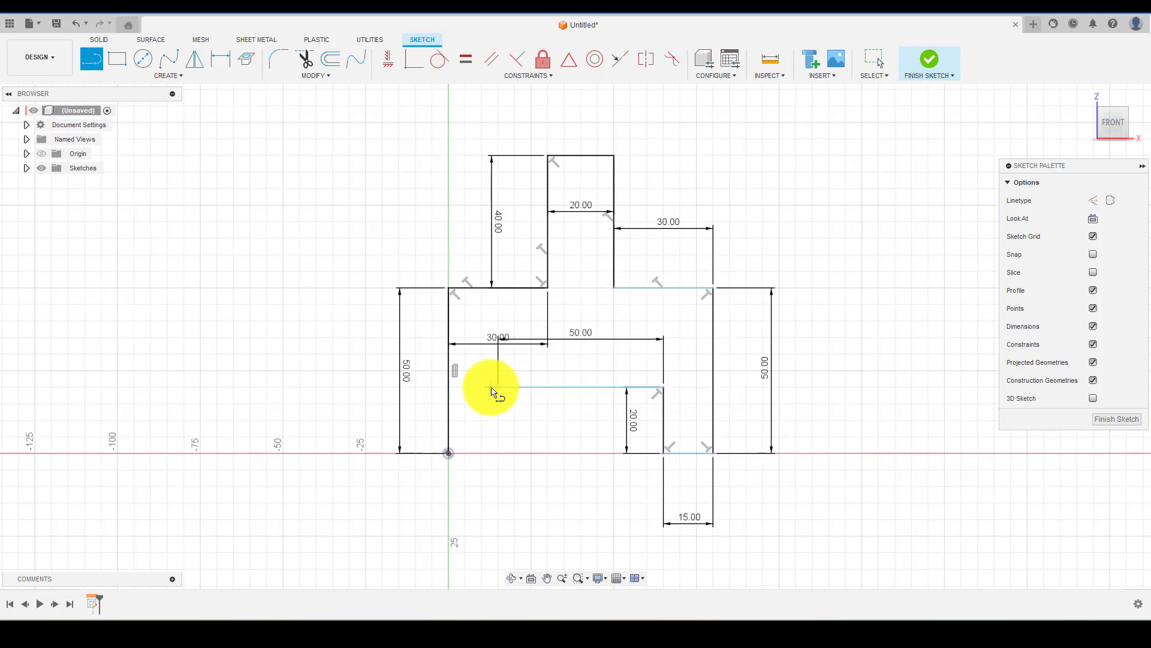
{"action": "left_click", "coordinate": [496, 387]}
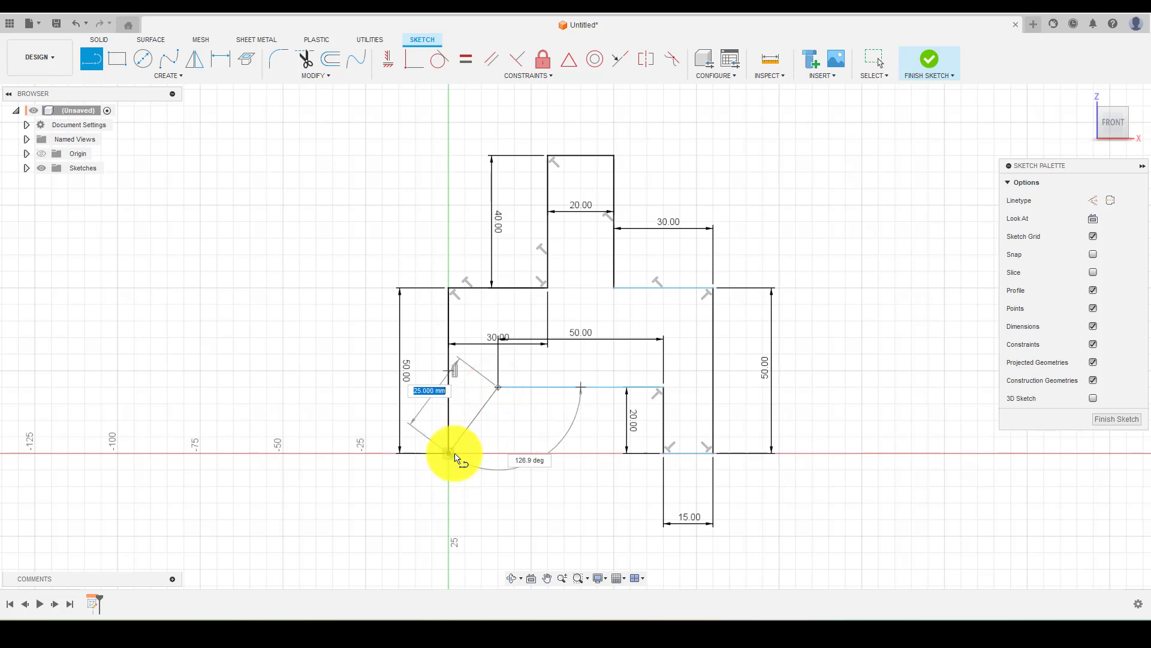
{"action": "left_click", "coordinate": [497, 453]}
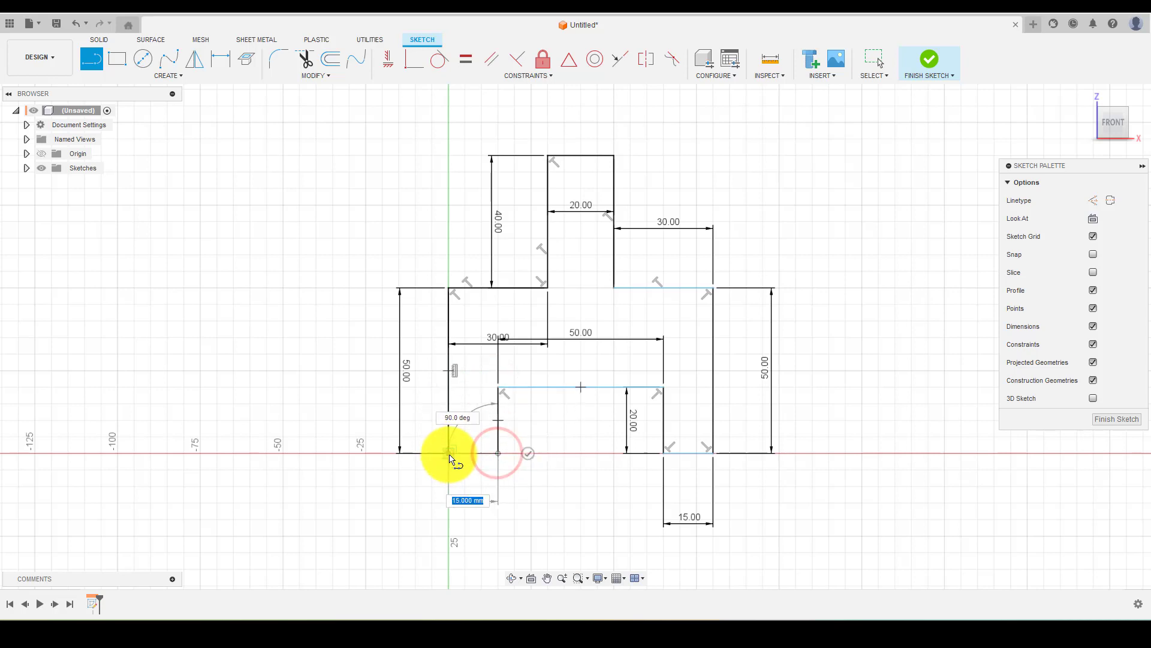
{"action": "left_click", "coordinate": [448, 453]}
{"action": "key", "text": "Escape"}
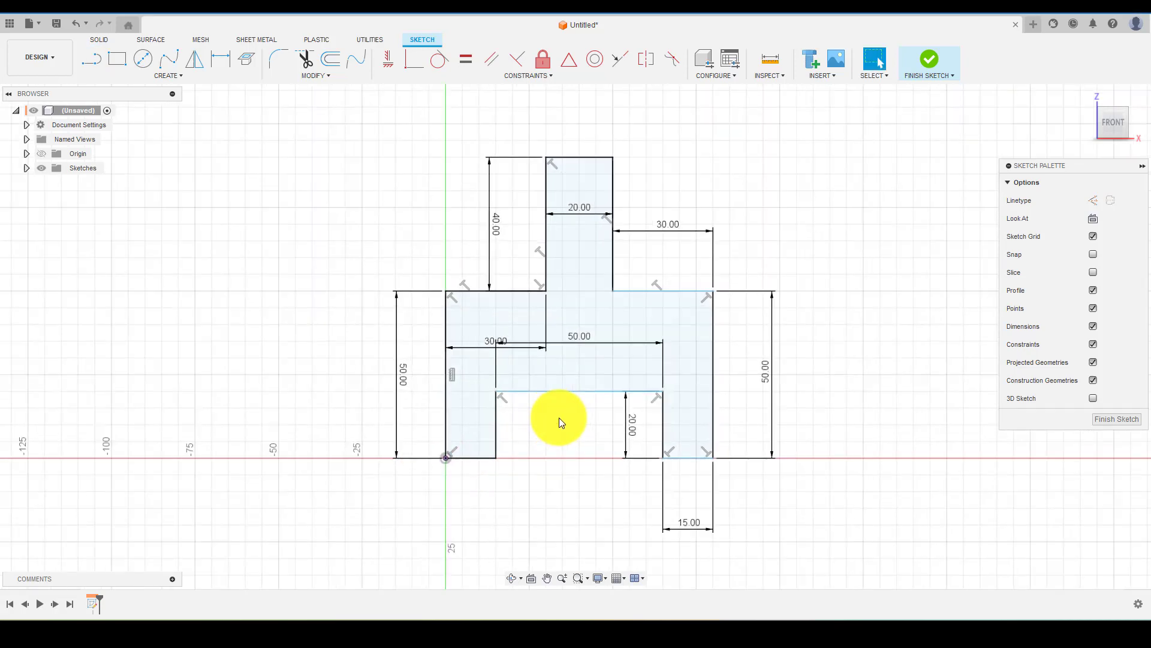
Step: Move the 50.00 slot dimension below the sketch
{"action": "left_click_drag", "start_coordinate": [573, 333], "coordinate": [576, 517]}
{"action": "scroll", "coordinate": [526, 437], "scroll_direction": "down", "scroll_amount": 2}
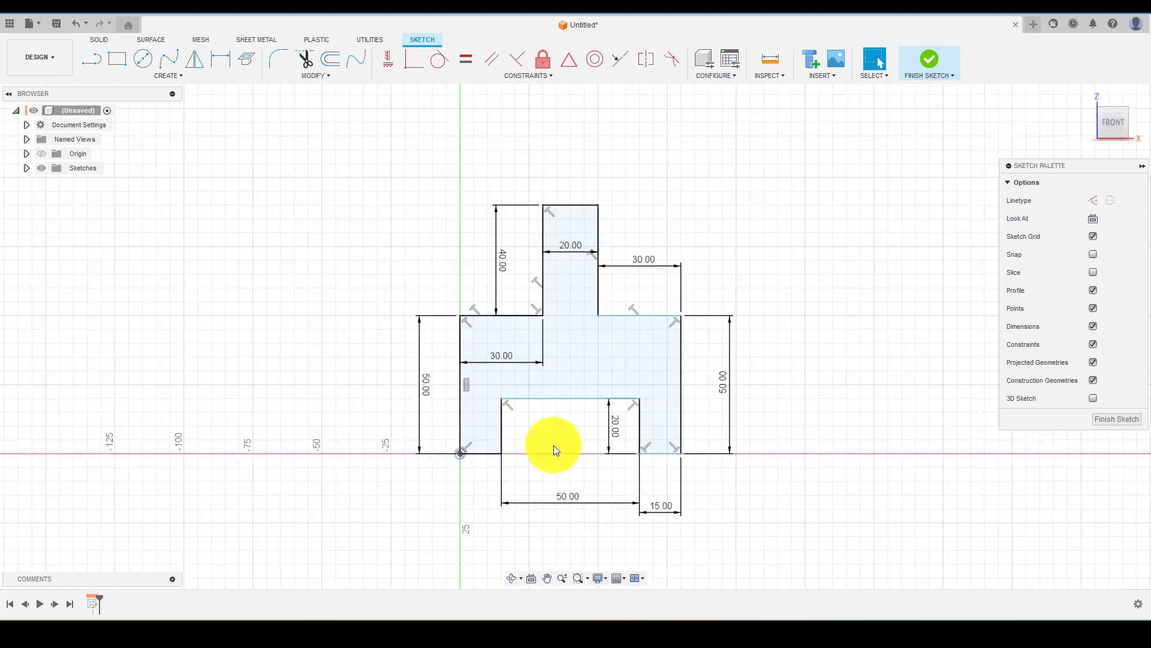
{"action": "scroll", "coordinate": [558, 448], "scroll_direction": "up", "scroll_amount": 1}
Step: Try dimensioning slot top to shoulder and decline the redundant driven dimension
{"action": "key", "text": "d"}
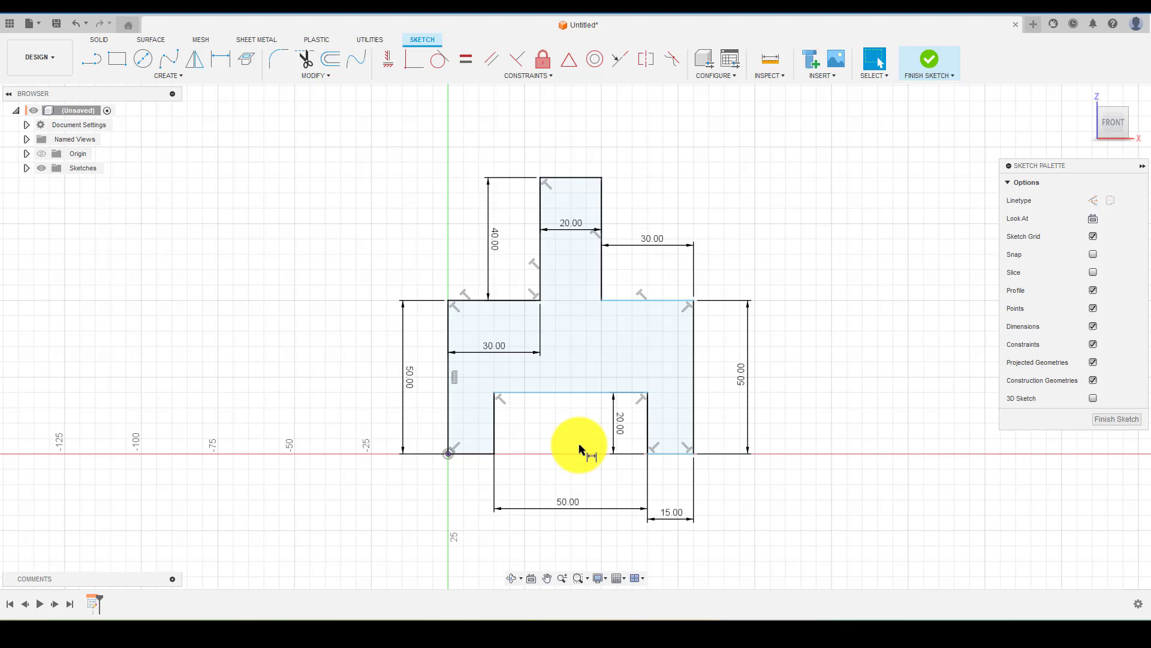
{"action": "left_click", "coordinate": [570, 394]}
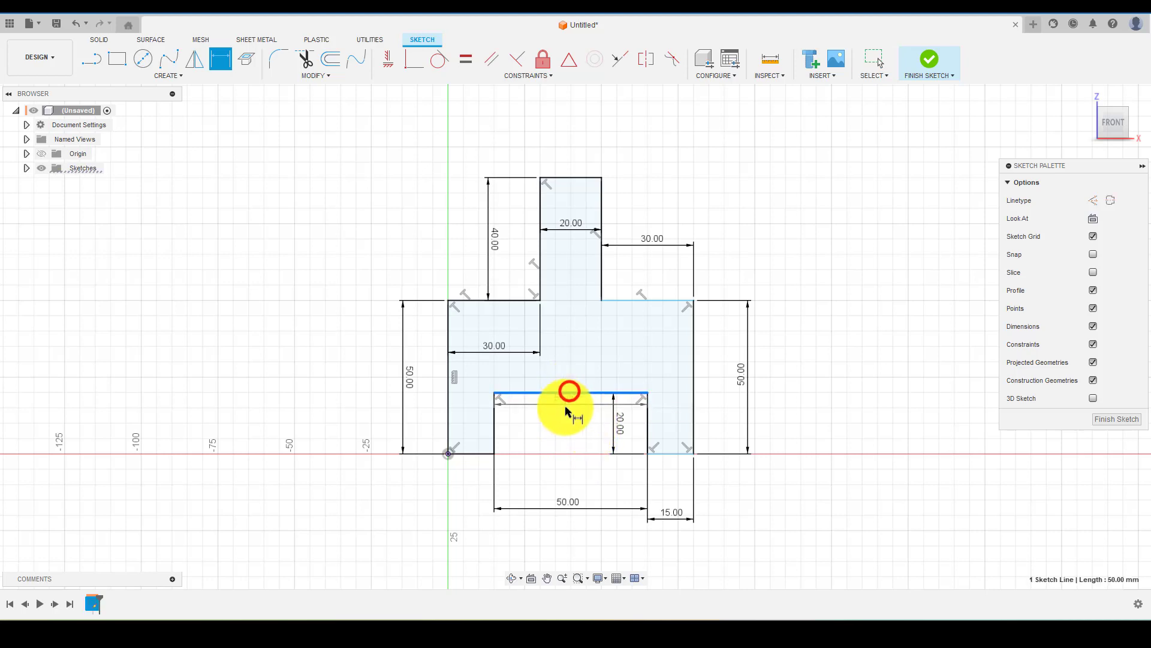
{"action": "left_click", "coordinate": [627, 301]}
{"action": "left_click", "coordinate": [625, 347]}
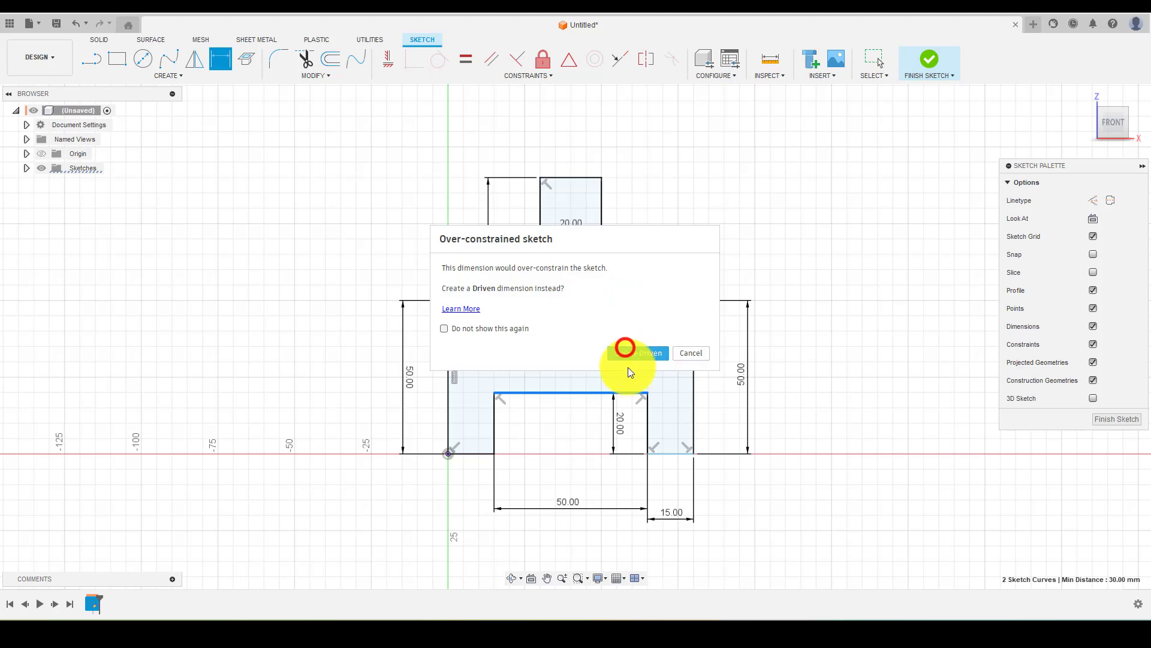
{"action": "left_click", "coordinate": [683, 354]}
{"action": "key", "text": "Escape"}
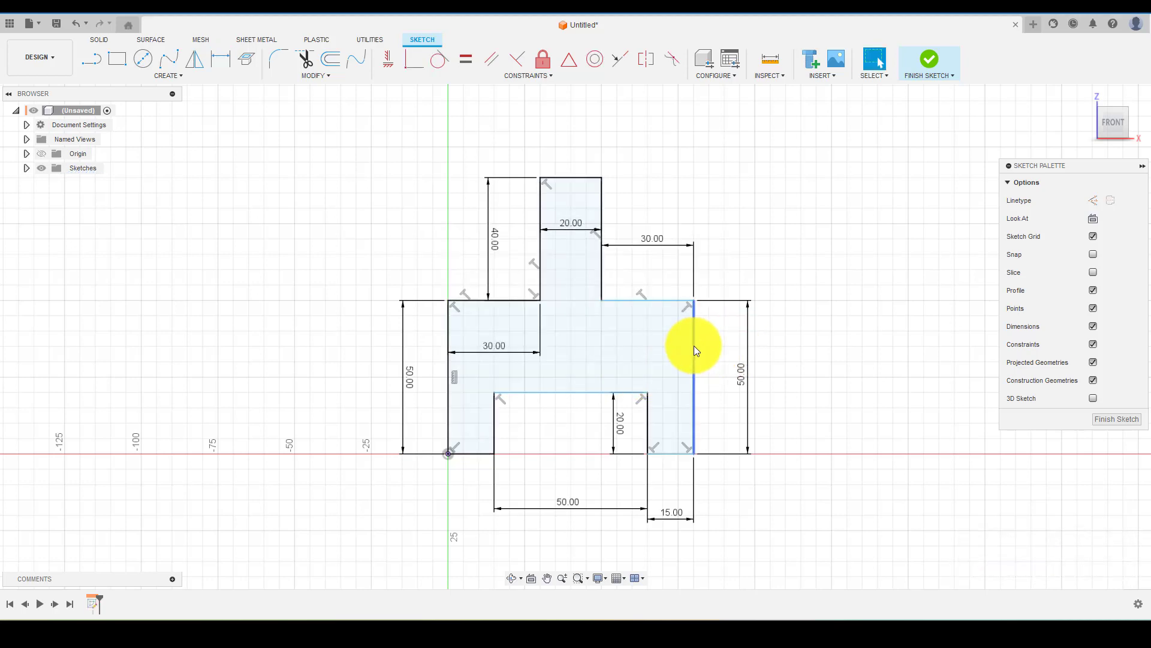
Step: Try an overall width dimension from top-right corner to origin, declining it and undoing an accidental edge move
{"action": "left_click", "coordinate": [576, 393]}
{"action": "scroll", "coordinate": [629, 372], "scroll_direction": "down", "scroll_amount": 1}
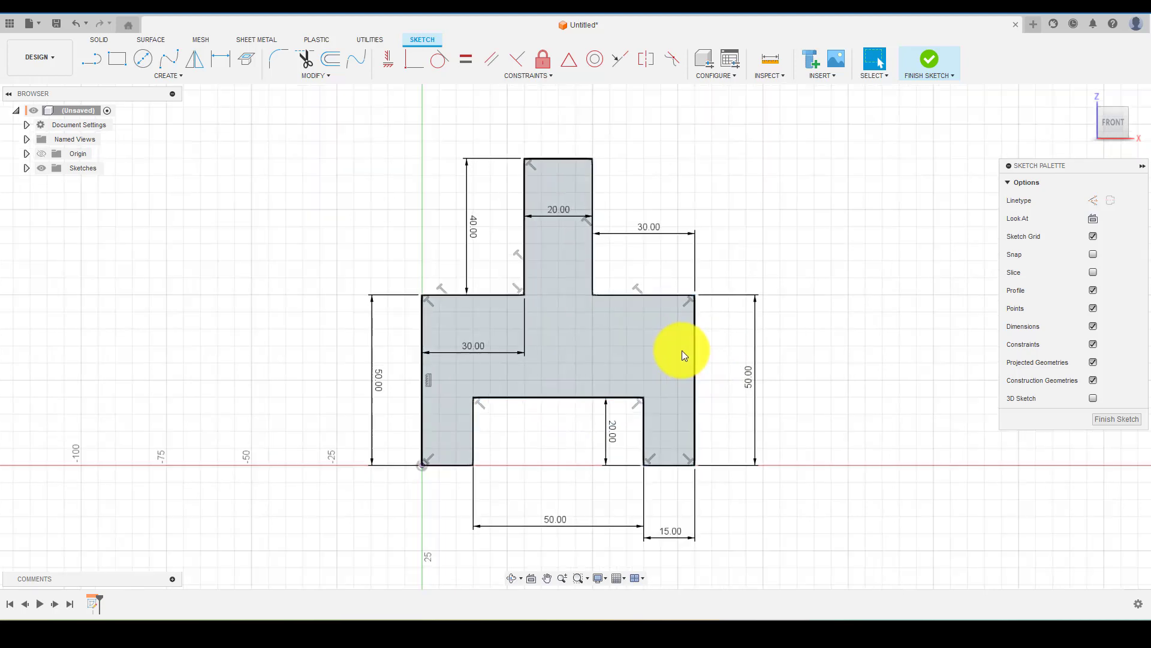
{"action": "scroll", "coordinate": [689, 343], "scroll_direction": "up", "scroll_amount": 1}
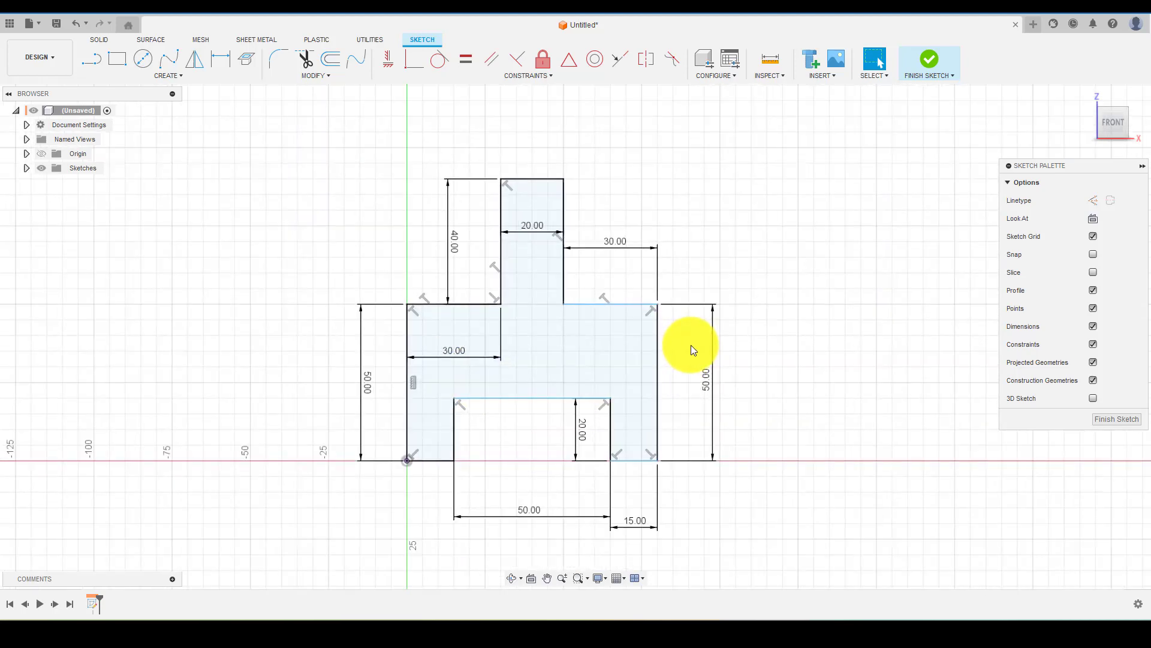
{"action": "key", "text": "d"}
{"action": "left_click", "coordinate": [657, 304]}
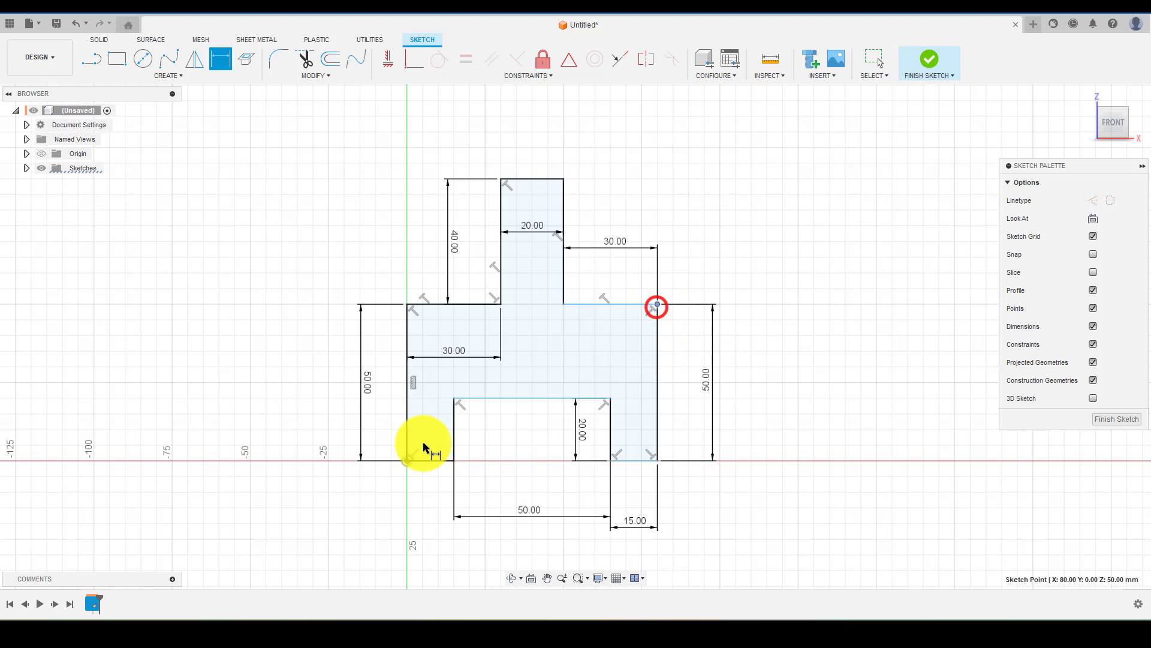
{"action": "left_click", "coordinate": [407, 460]}
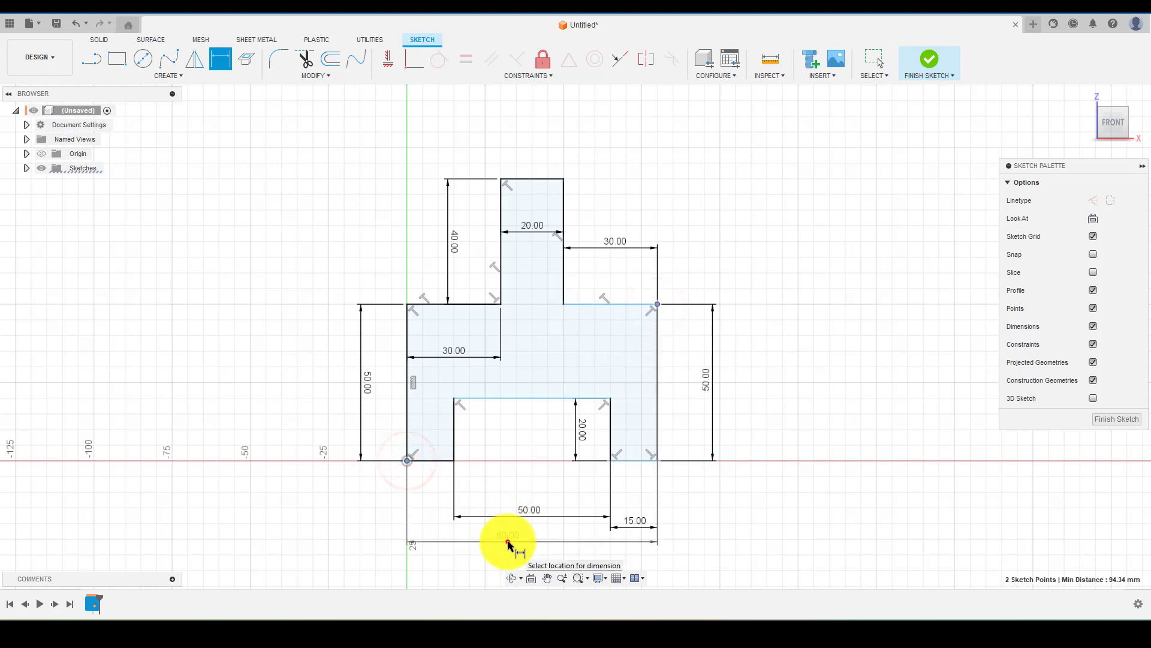
{"action": "left_click", "coordinate": [508, 541]}
{"action": "left_click", "coordinate": [689, 354]}
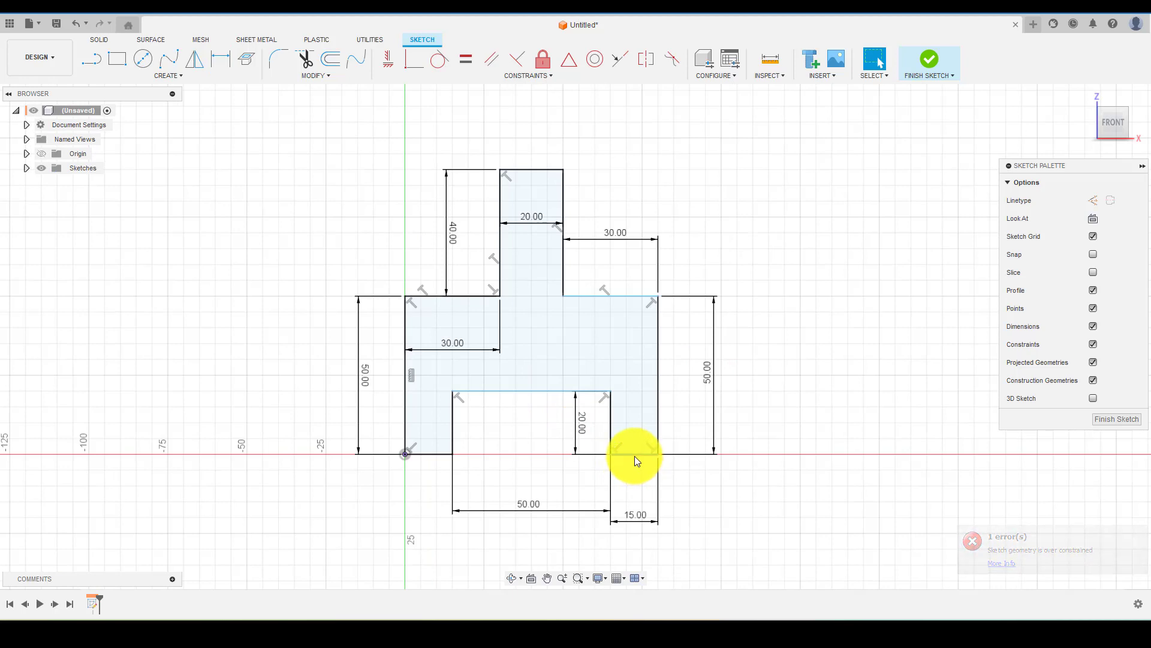
{"action": "left_click_drag", "start_coordinate": [634, 454], "coordinate": [636, 489]}
{"action": "key", "text": "ctrl+z"}
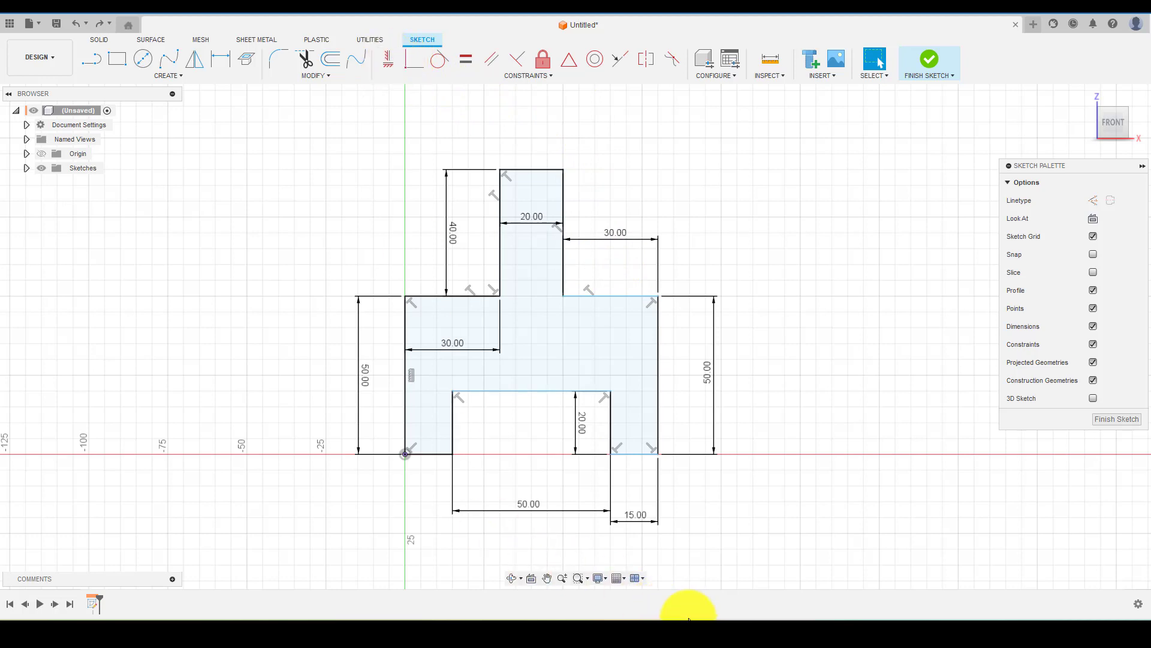
{"action": "left_click", "coordinate": [275, 90]}
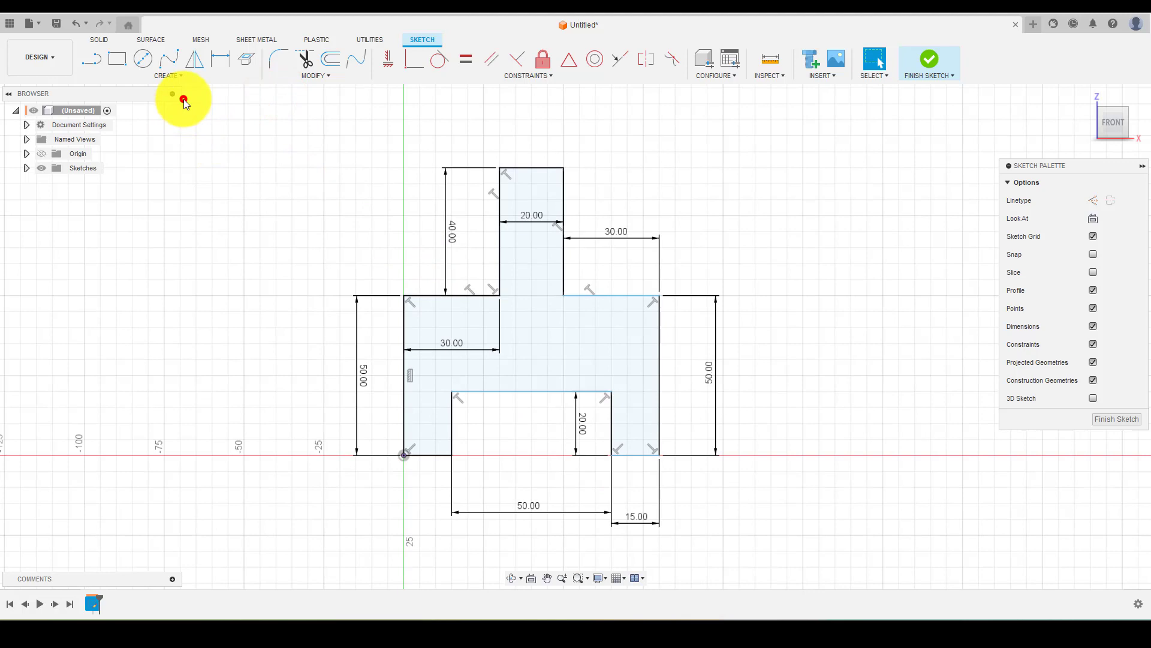
Step: Add a 40 mm boss height dimension from the shoulder to the boss top, then orbit
{"action": "scroll", "coordinate": [639, 261], "scroll_direction": "up", "scroll_amount": 1}
{"action": "key", "text": "d"}
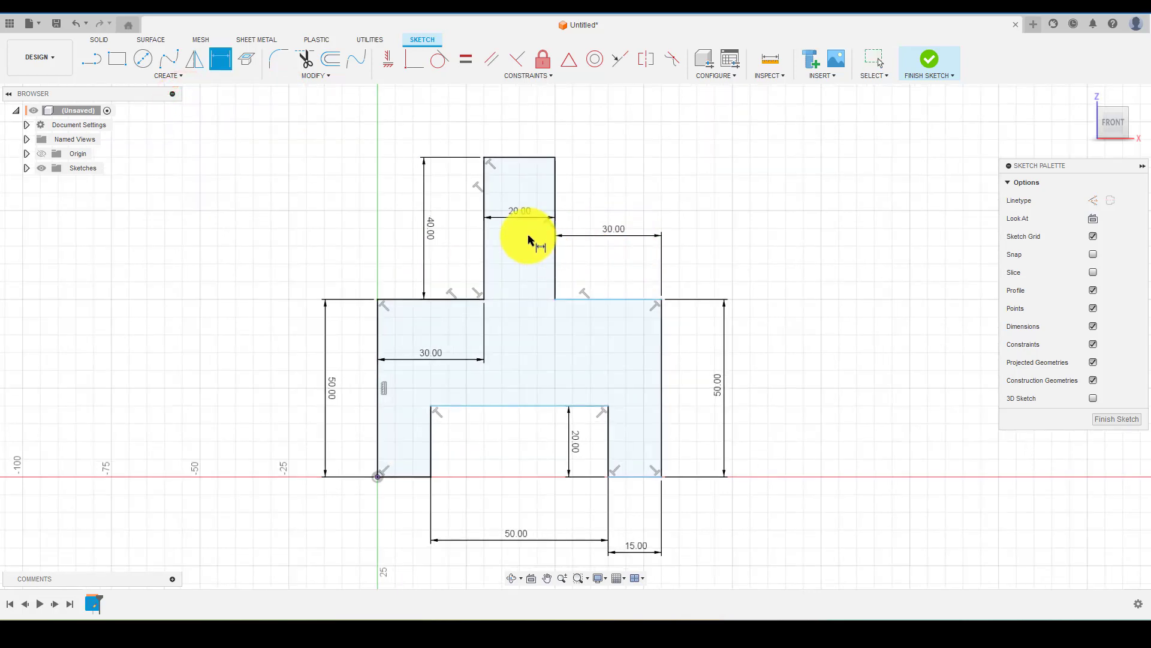
{"action": "left_click", "coordinate": [605, 299]}
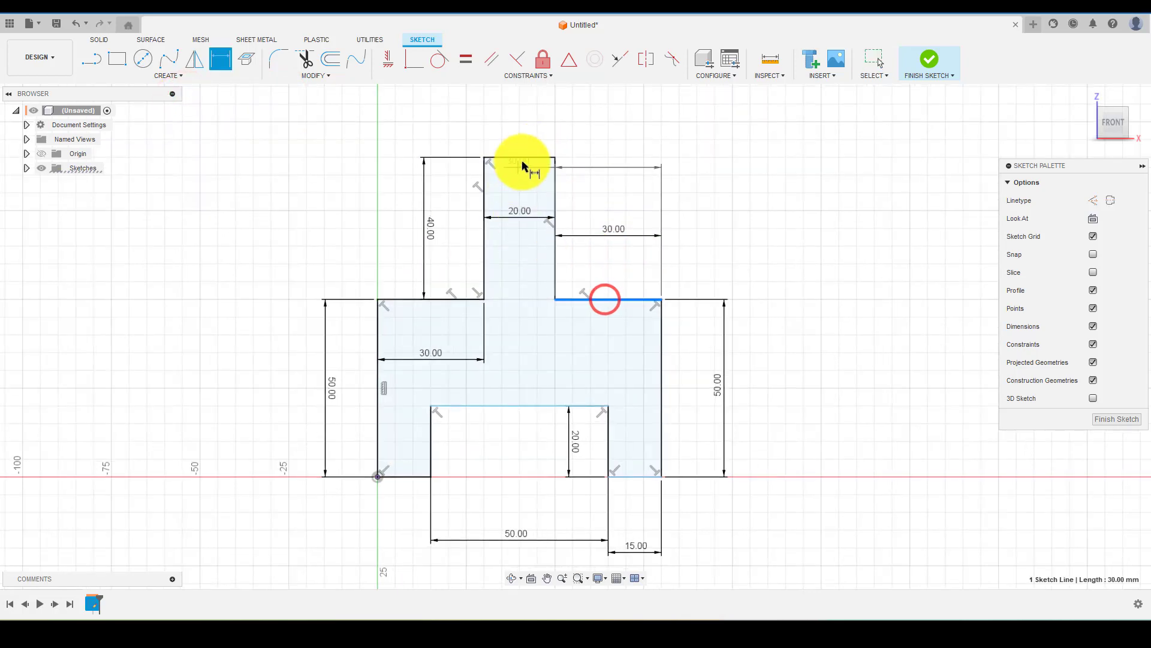
{"action": "left_click", "coordinate": [527, 157]}
{"action": "left_click", "coordinate": [699, 217]}
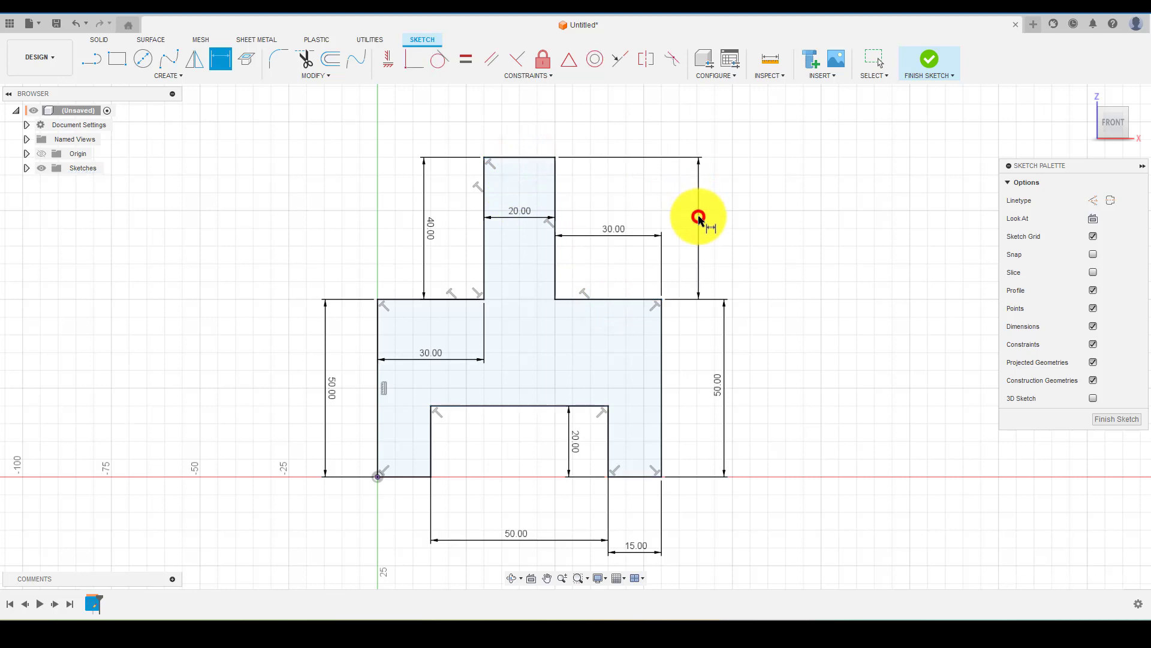
{"action": "key", "text": "Return"}
{"action": "key", "text": "Escape"}
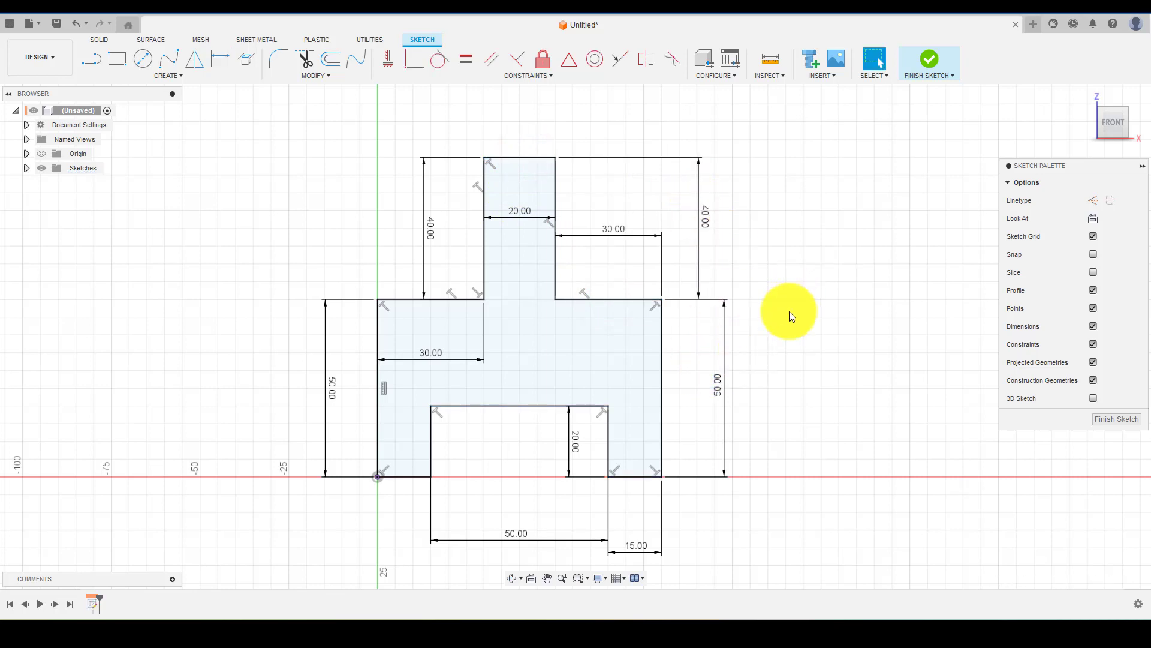
{"action": "middle_click_drag", "start_coordinate": [794, 324], "coordinate": [802, 362], "text": "shift"}
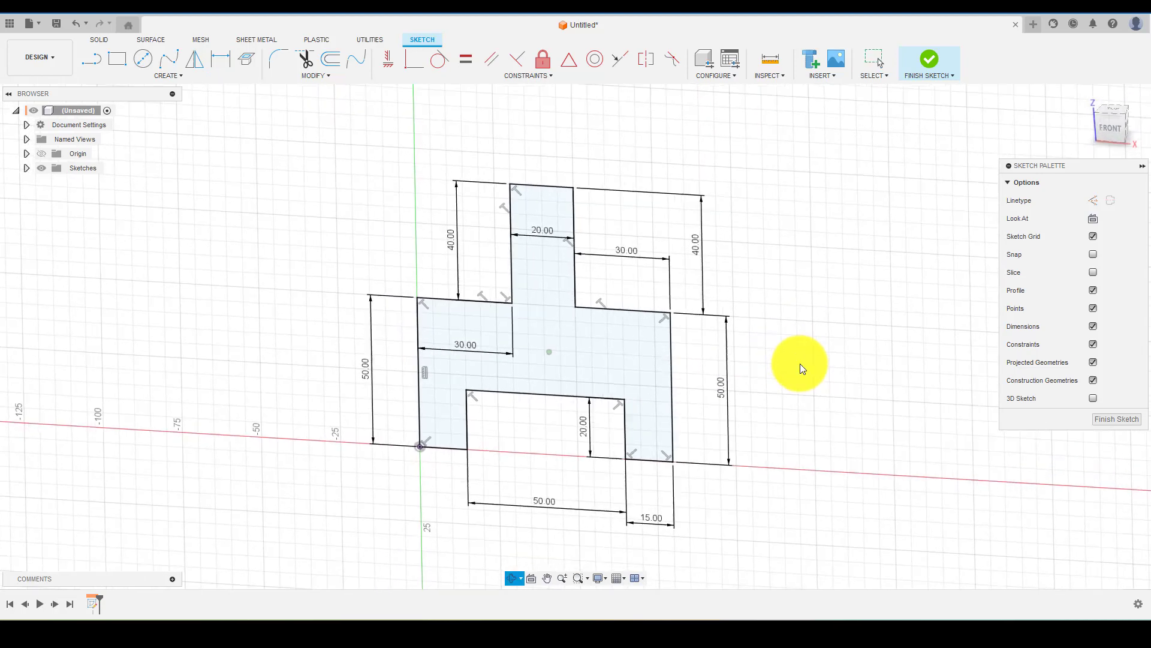
{"action": "left_click", "coordinate": [1102, 418]}
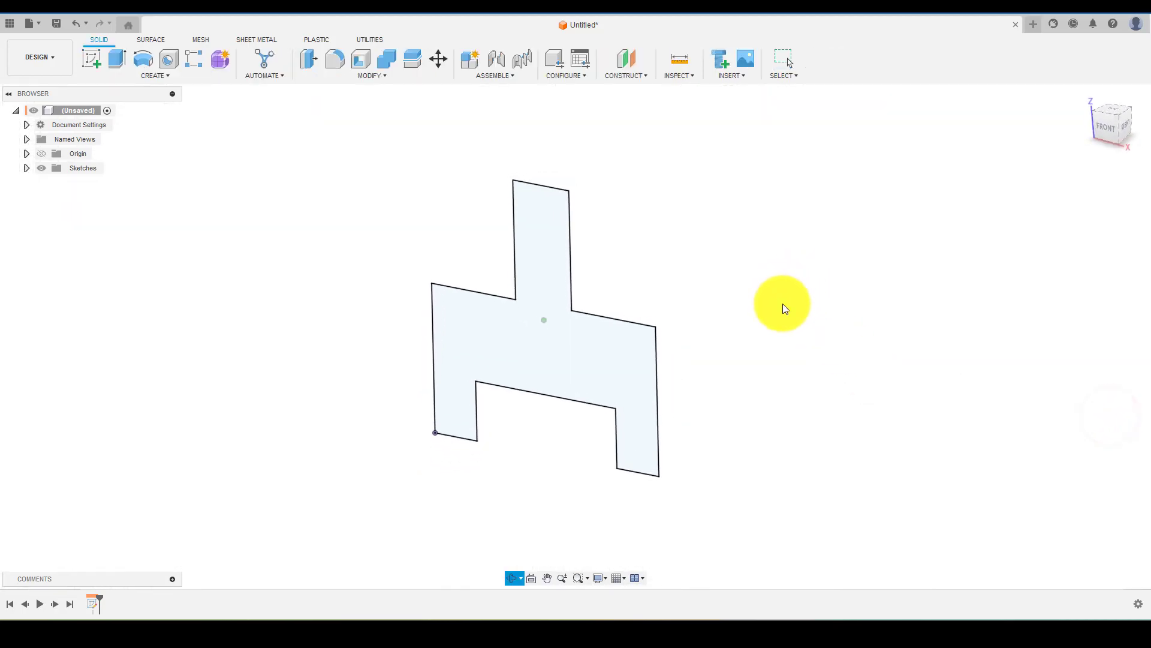
{"action": "left_click", "coordinate": [542, 319]}
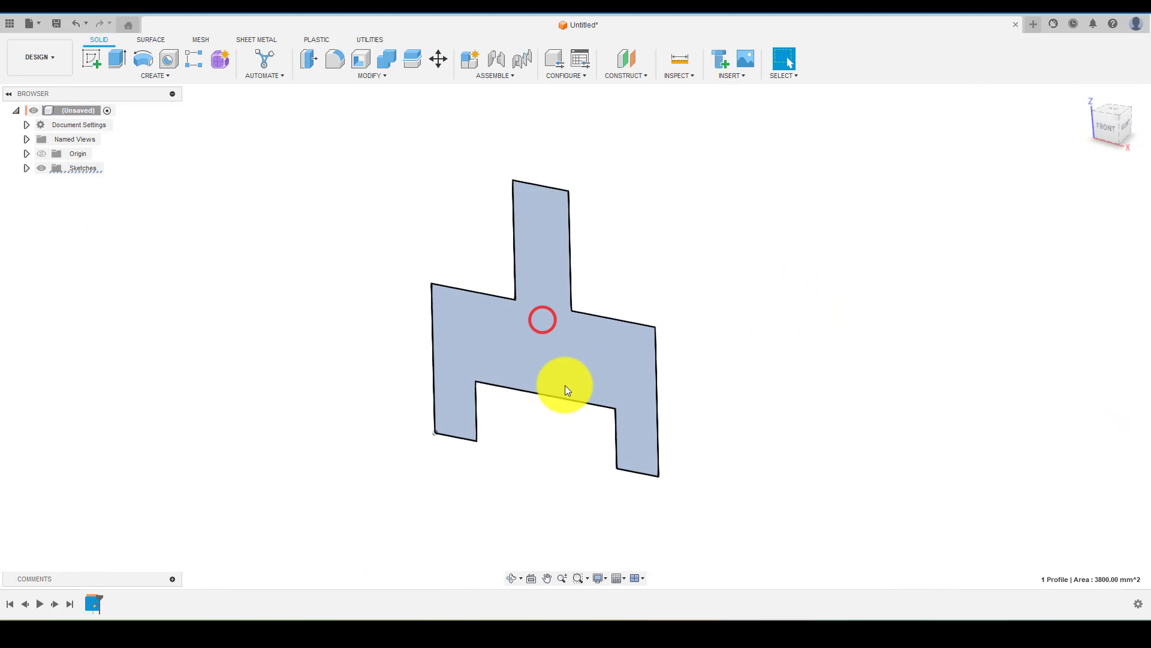
{"action": "left_click", "coordinate": [117, 60]}
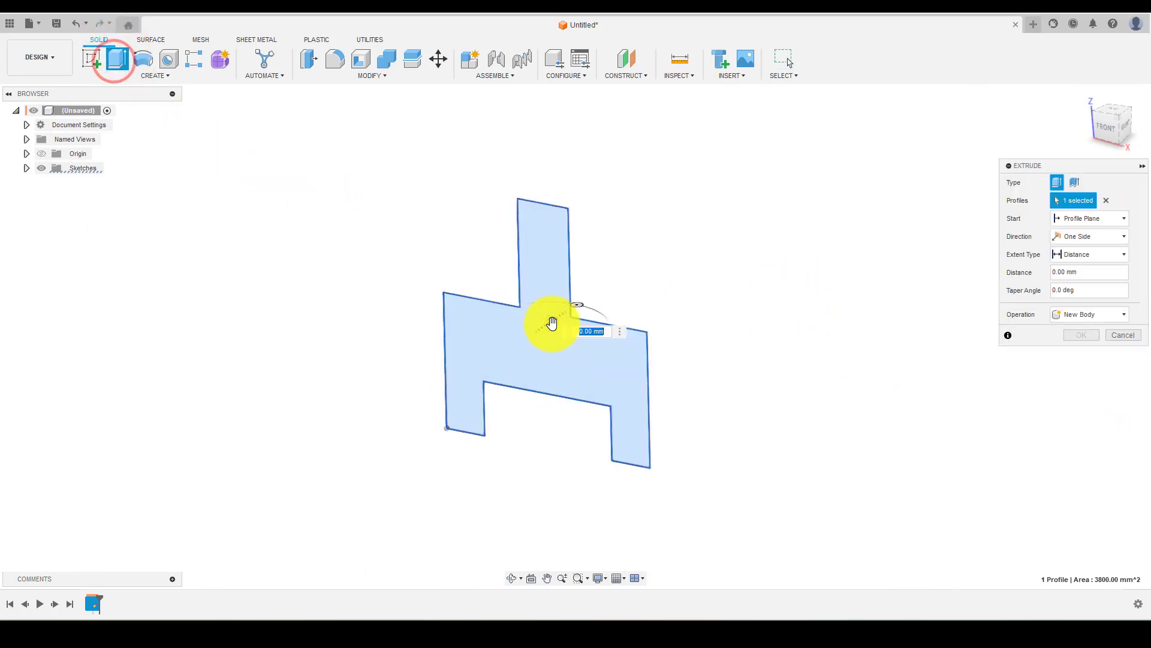
{"action": "left_click_drag", "start_coordinate": [549, 320], "coordinate": [623, 288]}
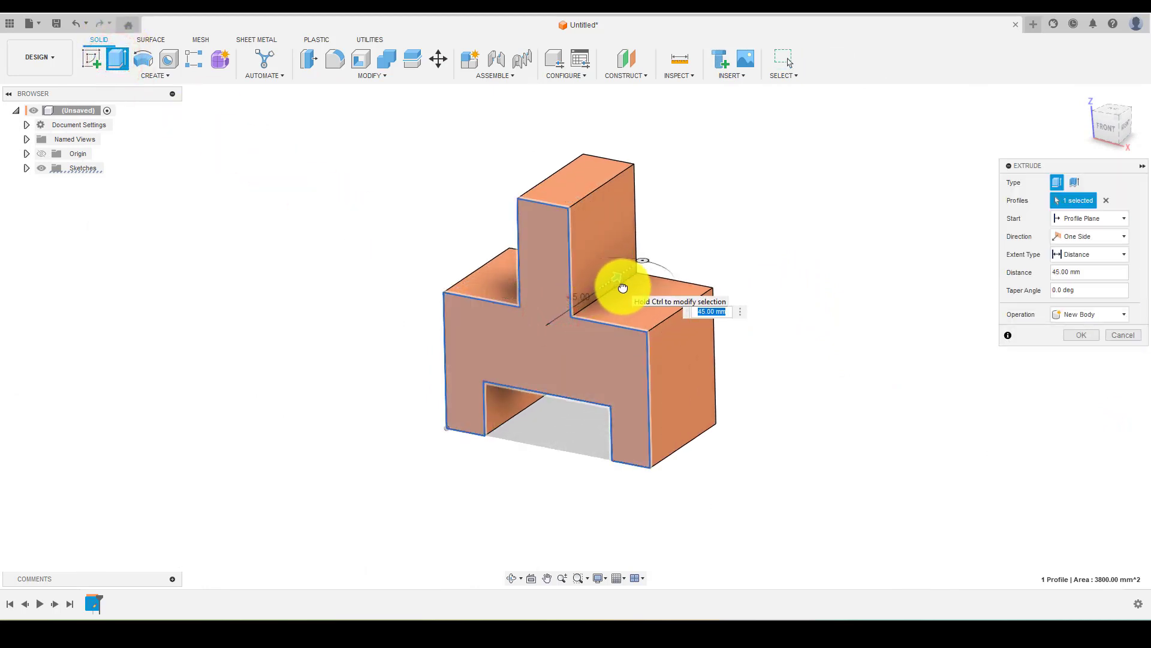
{"action": "type", "text": "50"}
{"action": "key", "text": "Return"}
{"action": "middle_click_drag", "start_coordinate": [602, 342], "coordinate": [699, 255], "text": "shift"}
{"action": "scroll", "coordinate": [699, 255], "scroll_direction": "up", "scroll_amount": 3}
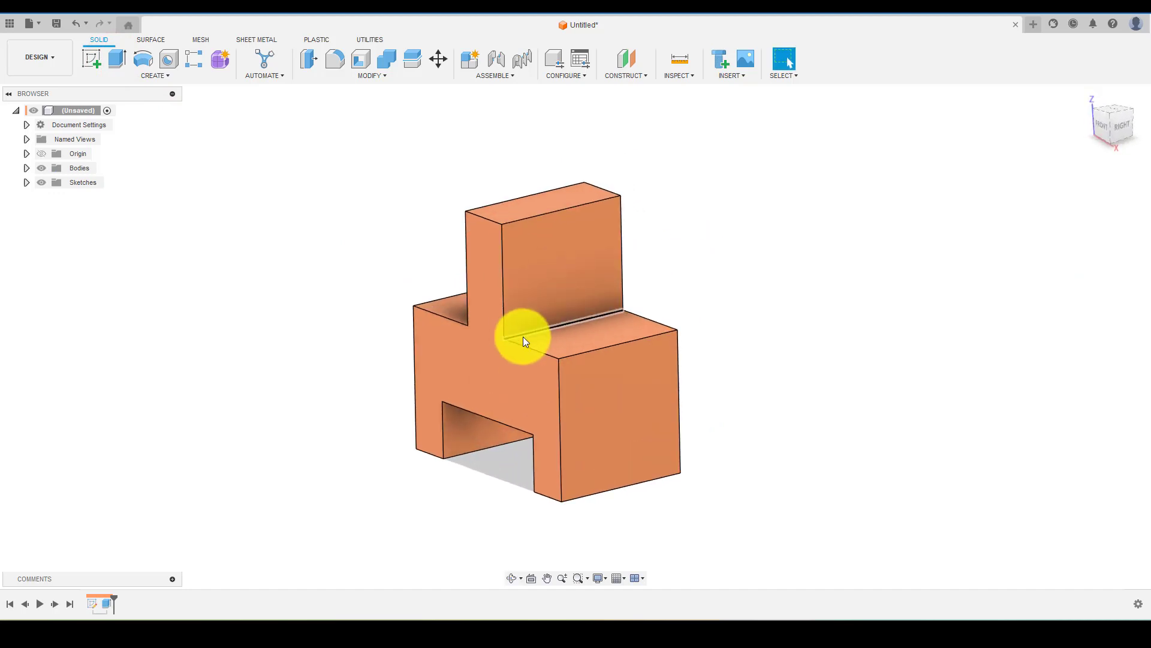
{"action": "left_click", "coordinate": [740, 274]}
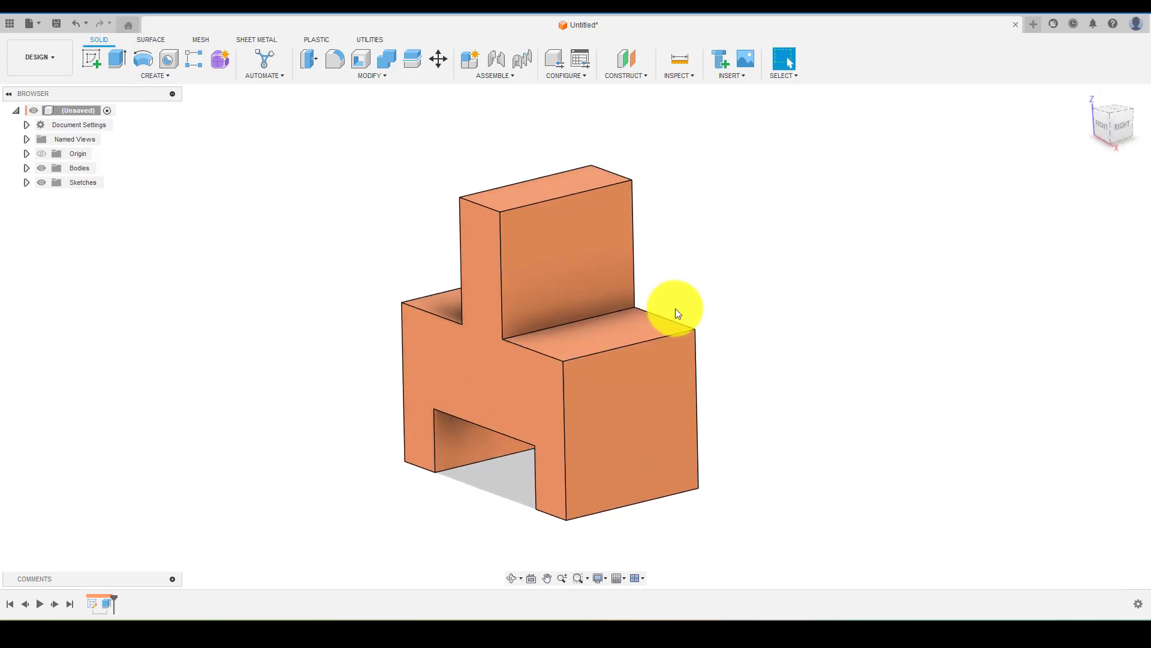
{"action": "left_click", "coordinate": [727, 614]}
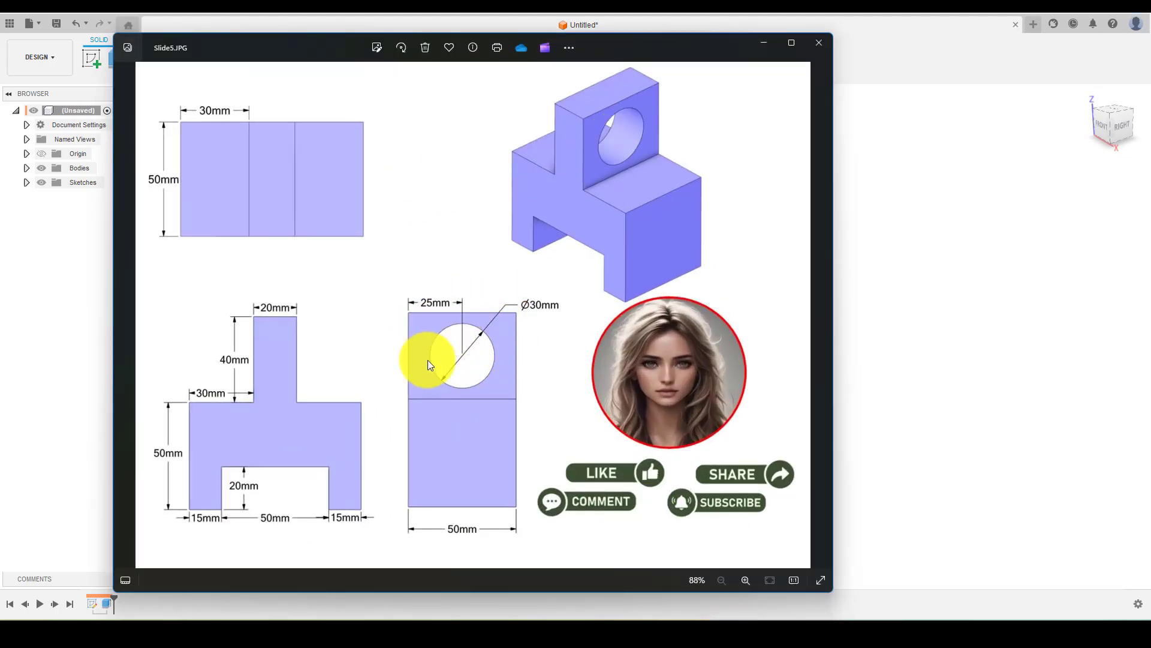
{"action": "left_click", "coordinate": [767, 47]}
{"action": "middle_click_drag", "start_coordinate": [766, 259], "coordinate": [659, 237], "text": "shift"}
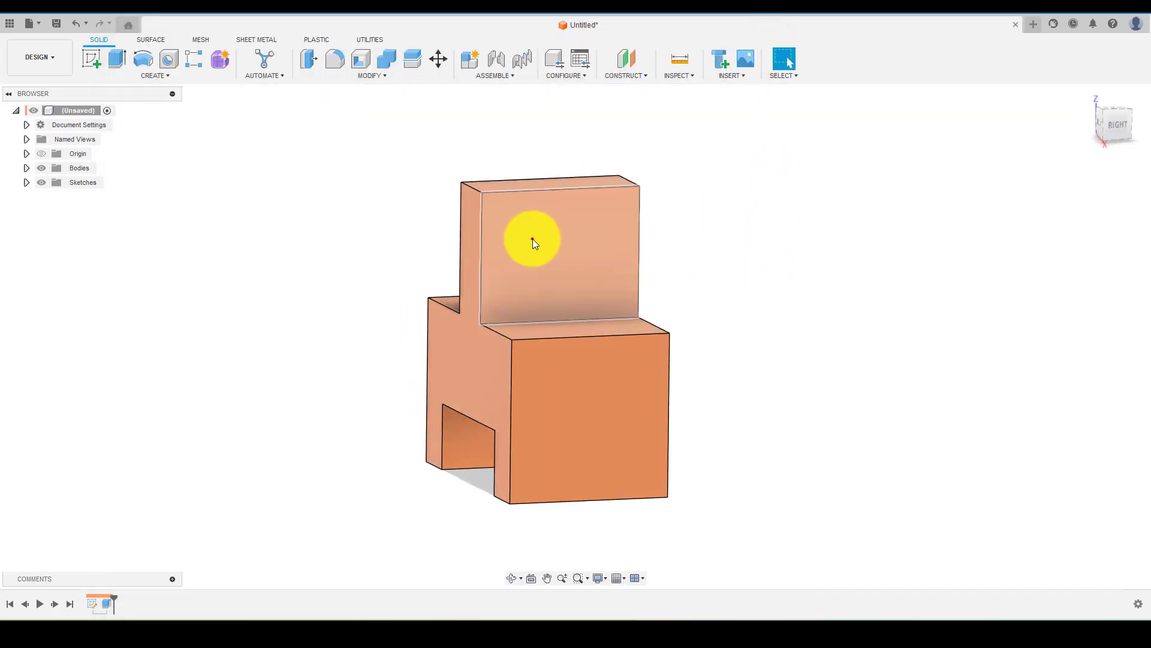
Step: Sketch a Ø30 mm centre-diameter circle on the upright's flat back face
{"action": "left_click", "coordinate": [532, 239]}
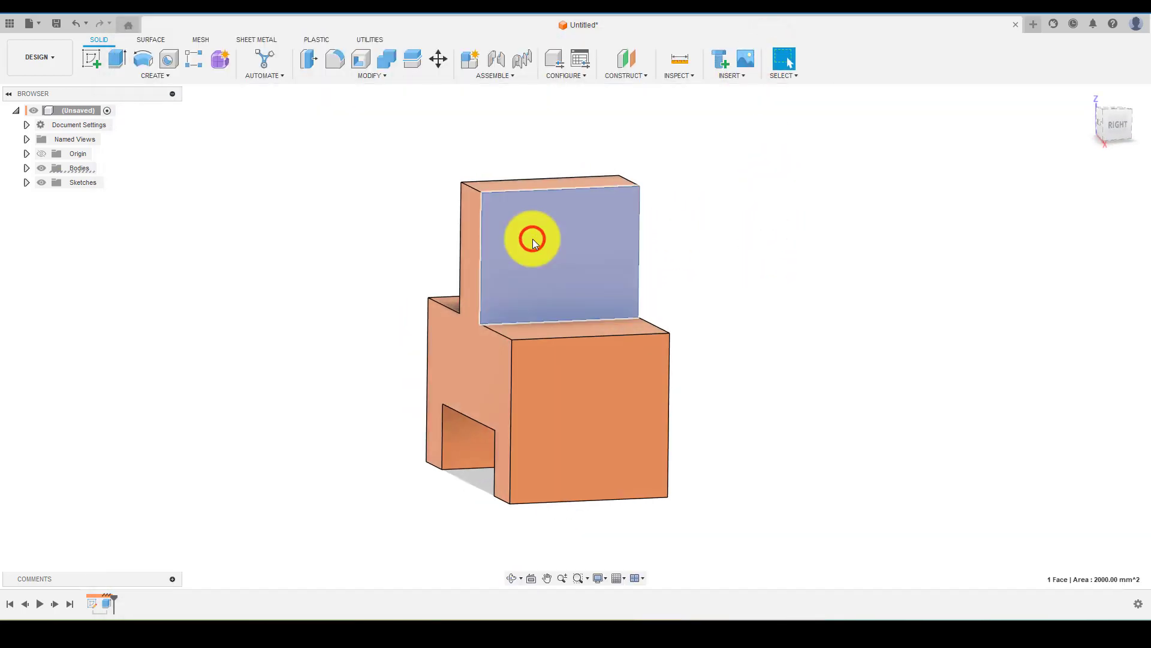
{"action": "left_click", "coordinate": [88, 60]}
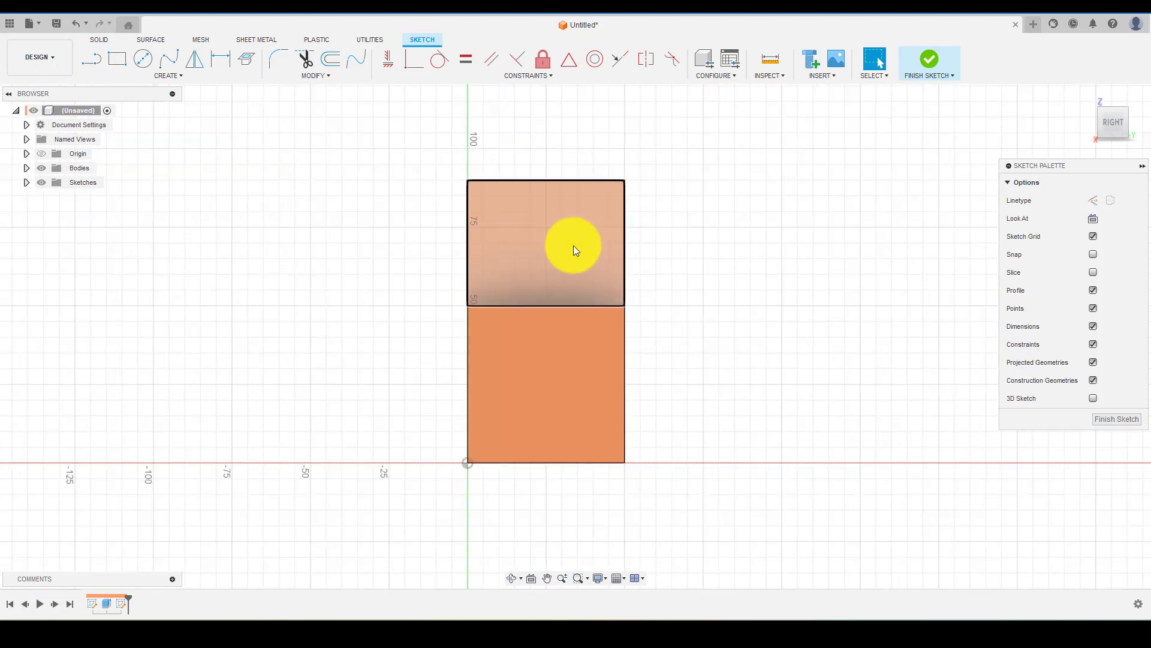
{"action": "scroll", "coordinate": [579, 214], "scroll_direction": "up", "scroll_amount": 3}
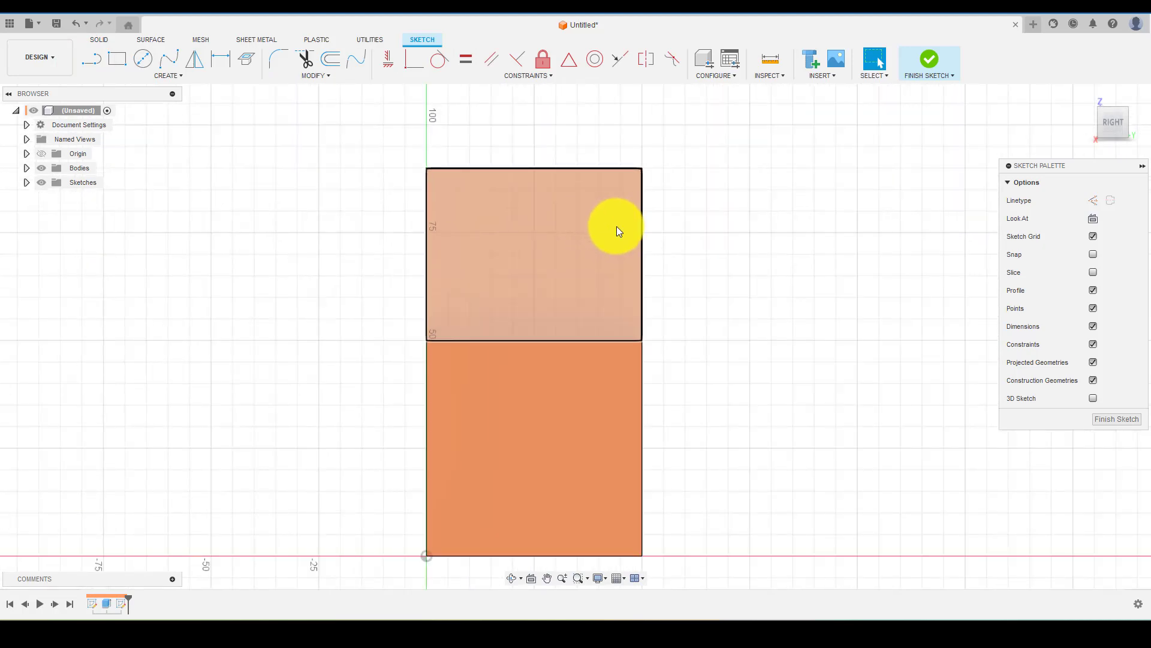
{"action": "scroll", "coordinate": [676, 184], "scroll_direction": "up", "scroll_amount": 1}
{"action": "key", "text": "c"}
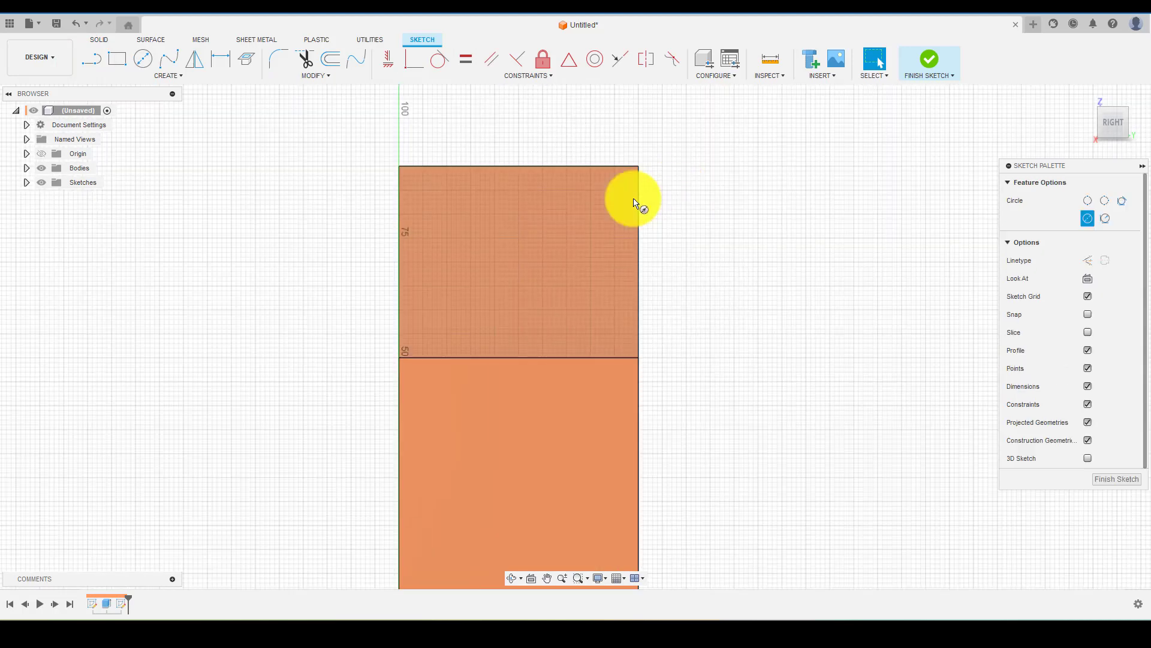
{"action": "left_click", "coordinate": [519, 264]}
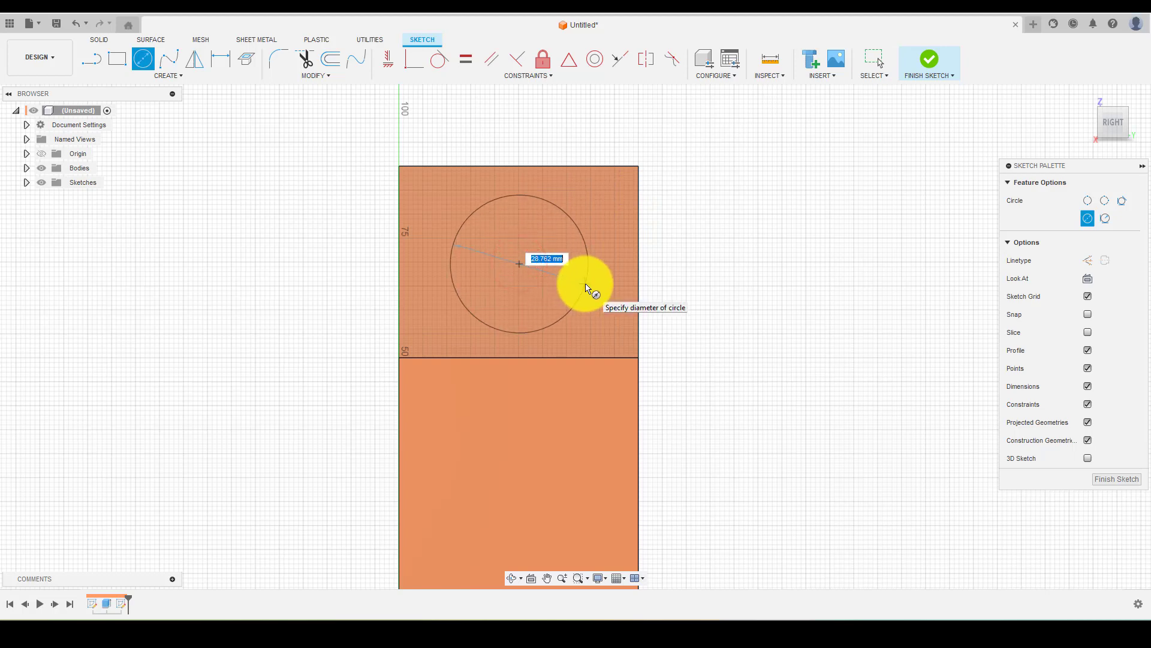
{"action": "type", "text": "30"}
{"action": "key", "text": "Return"}
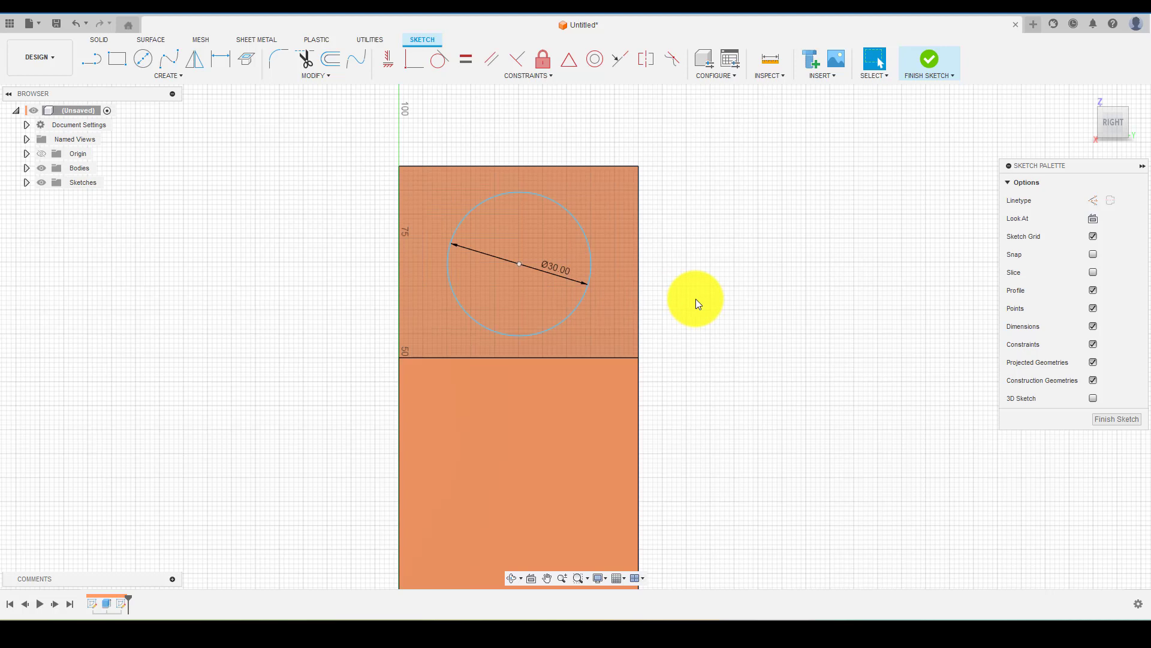
Step: Dimension the circle centre 25 mm from the rectangle's left edge
{"action": "left_click", "coordinate": [220, 58]}
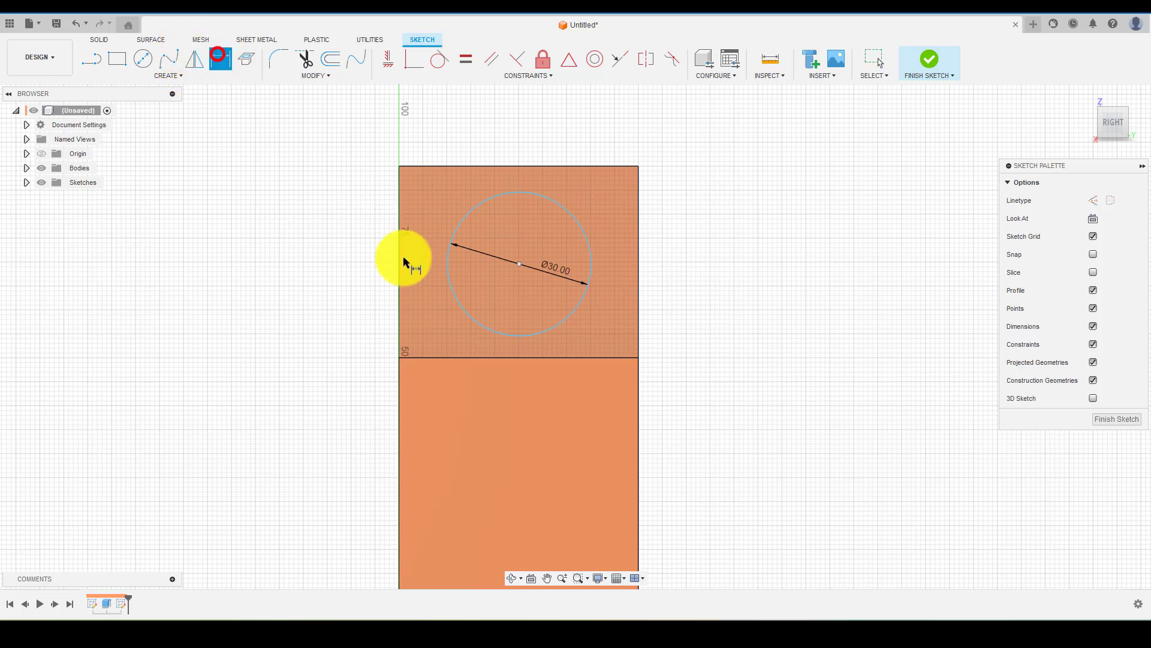
{"action": "left_click", "coordinate": [519, 265]}
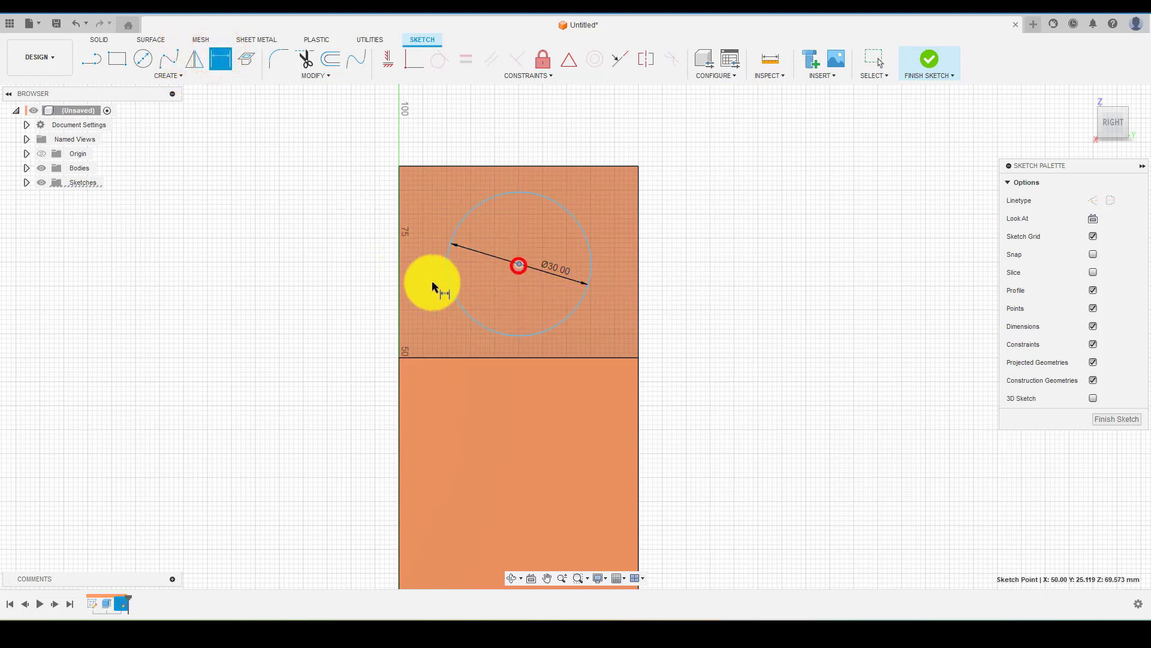
{"action": "left_click", "coordinate": [399, 276]}
{"action": "left_click", "coordinate": [443, 130]}
{"action": "type", "text": "25"}
{"action": "key", "text": "Return"}
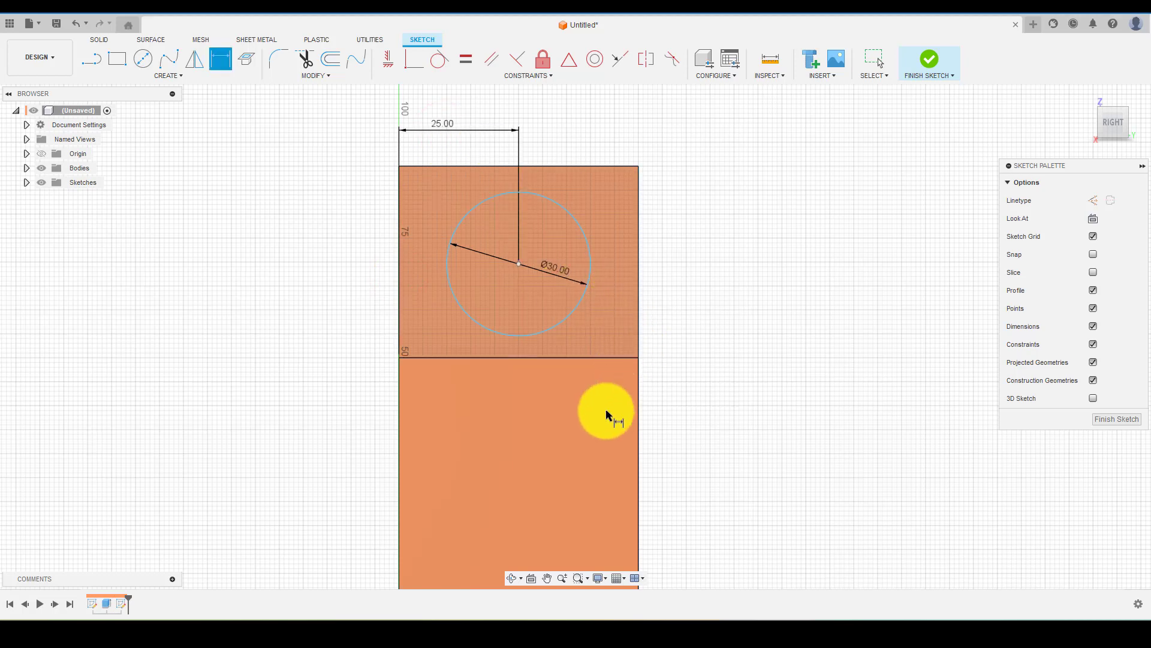
Step: Dimension the circle centre 20 mm below the top edge
{"action": "scroll", "coordinate": [607, 407], "scroll_direction": "down", "scroll_amount": 1}
{"action": "scroll", "coordinate": [560, 219], "scroll_direction": "up", "scroll_amount": 1}
{"action": "left_click", "coordinate": [560, 206]}
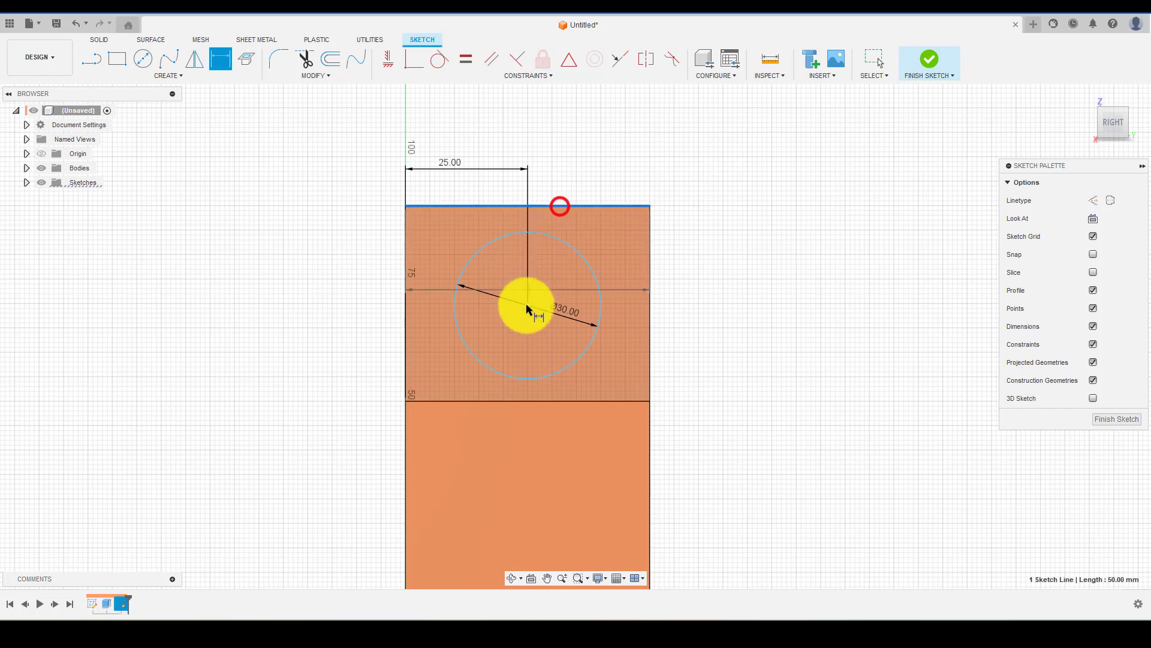
{"action": "left_click", "coordinate": [527, 306]}
{"action": "left_click", "coordinate": [699, 273]}
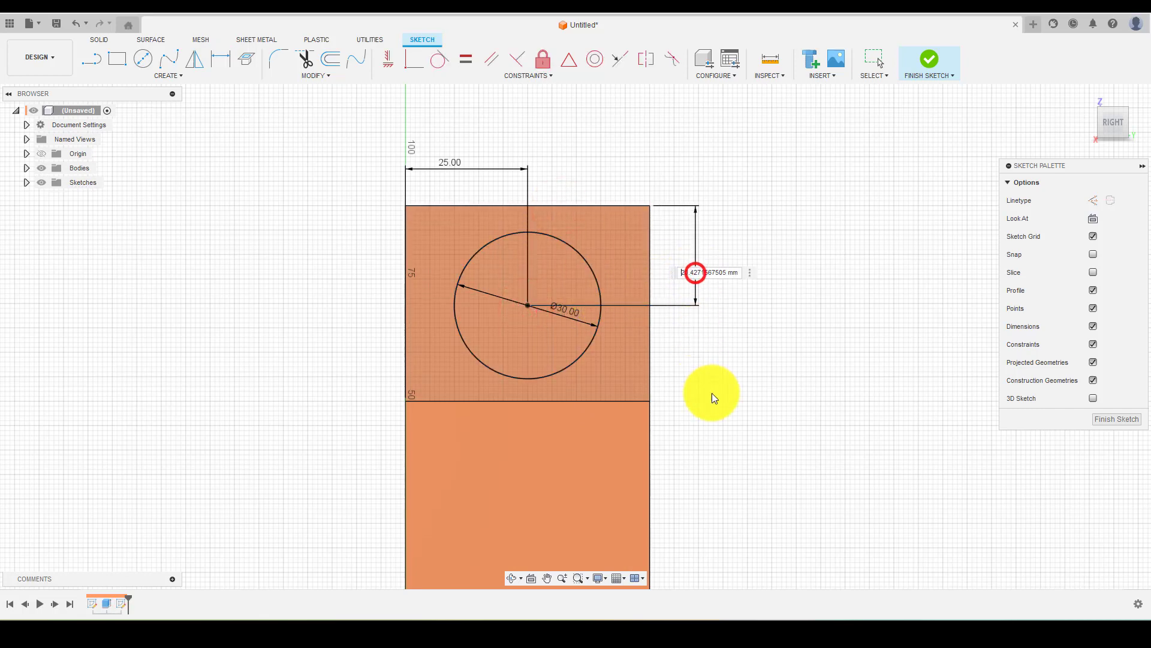
{"action": "type", "text": "20"}
{"action": "key", "text": "Return"}
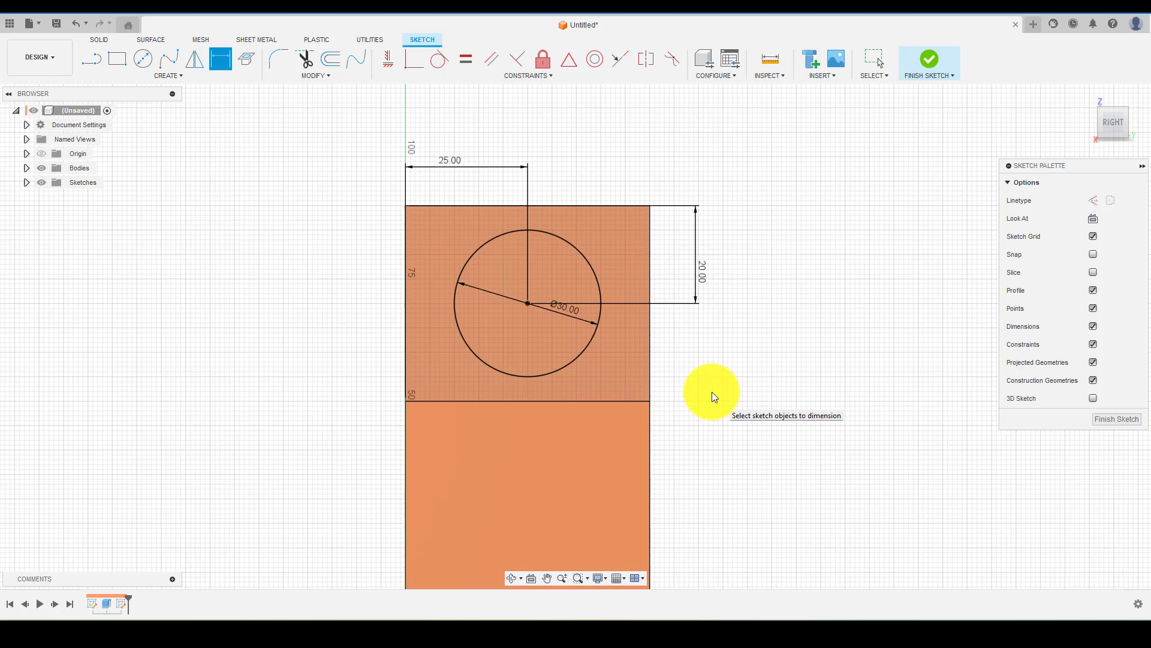
{"action": "left_click", "coordinate": [707, 367]}
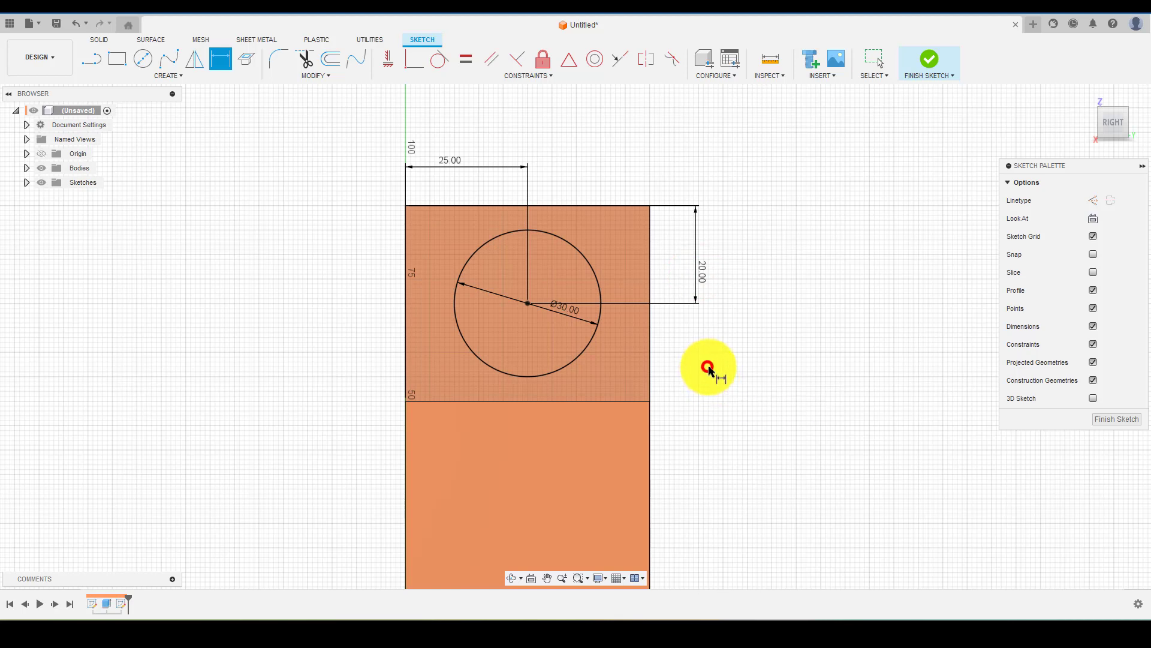
Step: Finish the sketch and cut the Ø30 mm circle 75 mm through the upright, then inspect
{"action": "left_click", "coordinate": [1122, 418]}
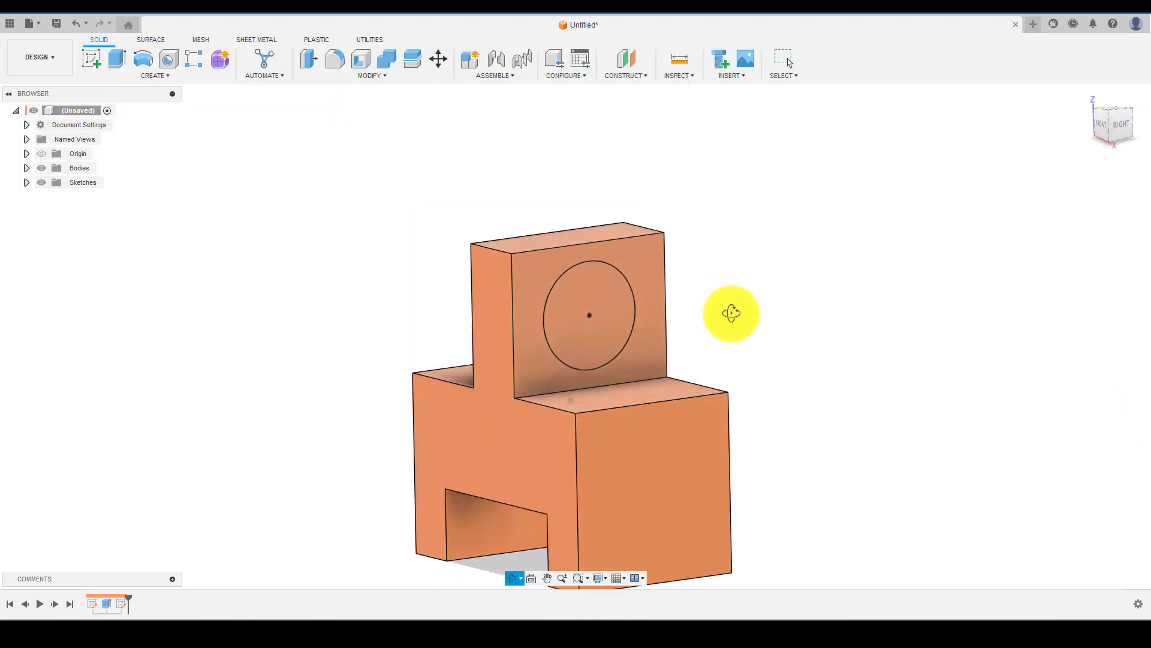
{"action": "left_click", "coordinate": [111, 60]}
{"action": "left_click", "coordinate": [612, 300]}
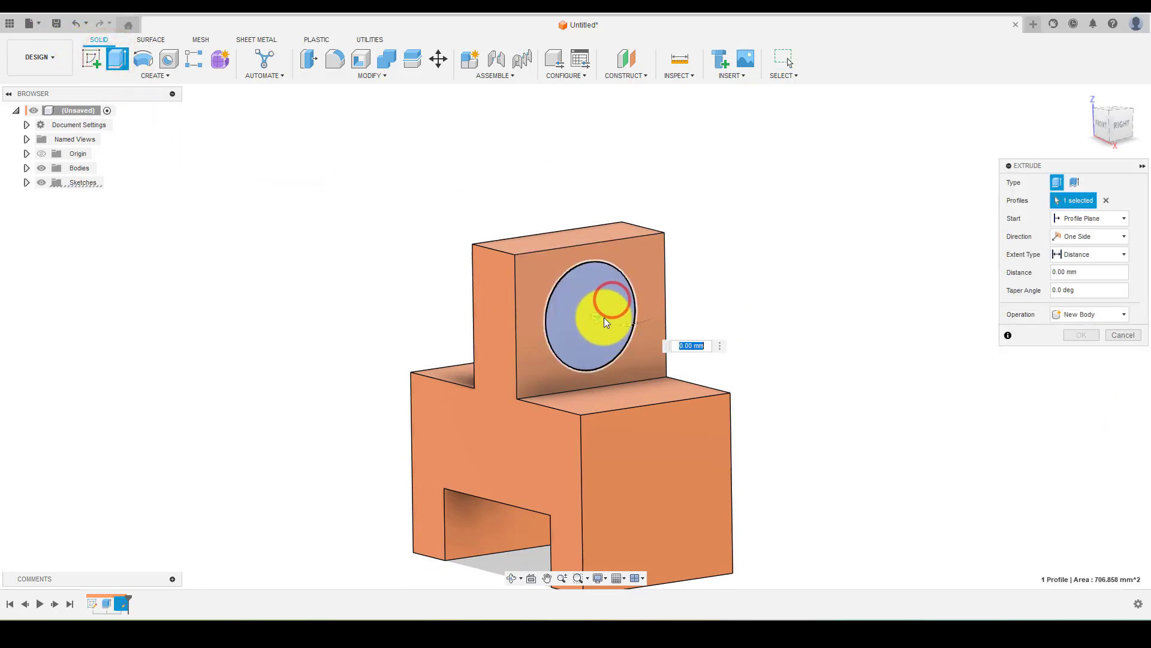
{"action": "left_click_drag", "start_coordinate": [604, 322], "coordinate": [425, 274]}
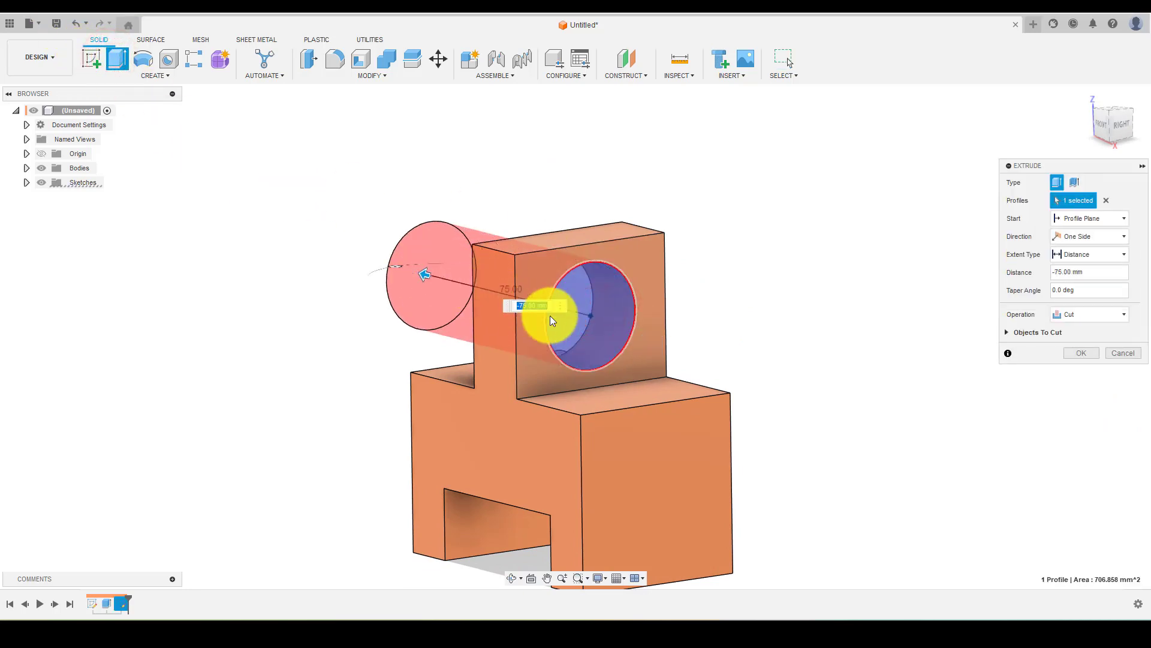
{"action": "key", "text": "Return"}
{"action": "scroll", "coordinate": [619, 343], "scroll_direction": "down", "scroll_amount": 2}
{"action": "middle_click_drag", "start_coordinate": [555, 309], "coordinate": [653, 347], "text": "shift"}
{"action": "left_click", "coordinate": [753, 318]}
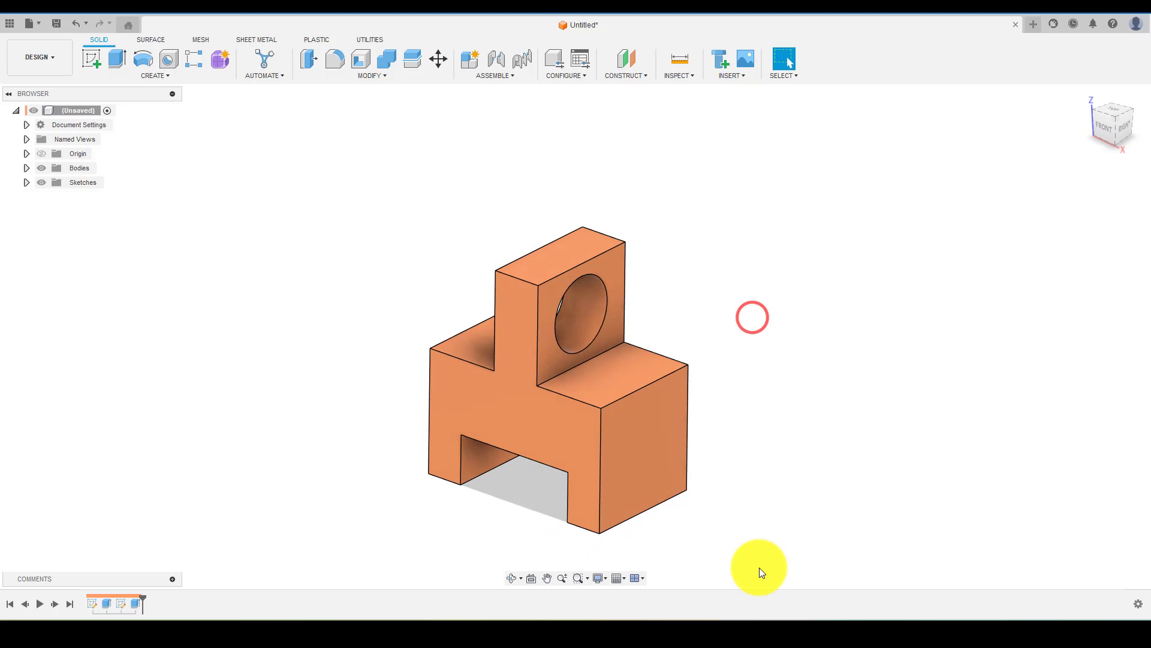
{"action": "left_click", "coordinate": [754, 624]}
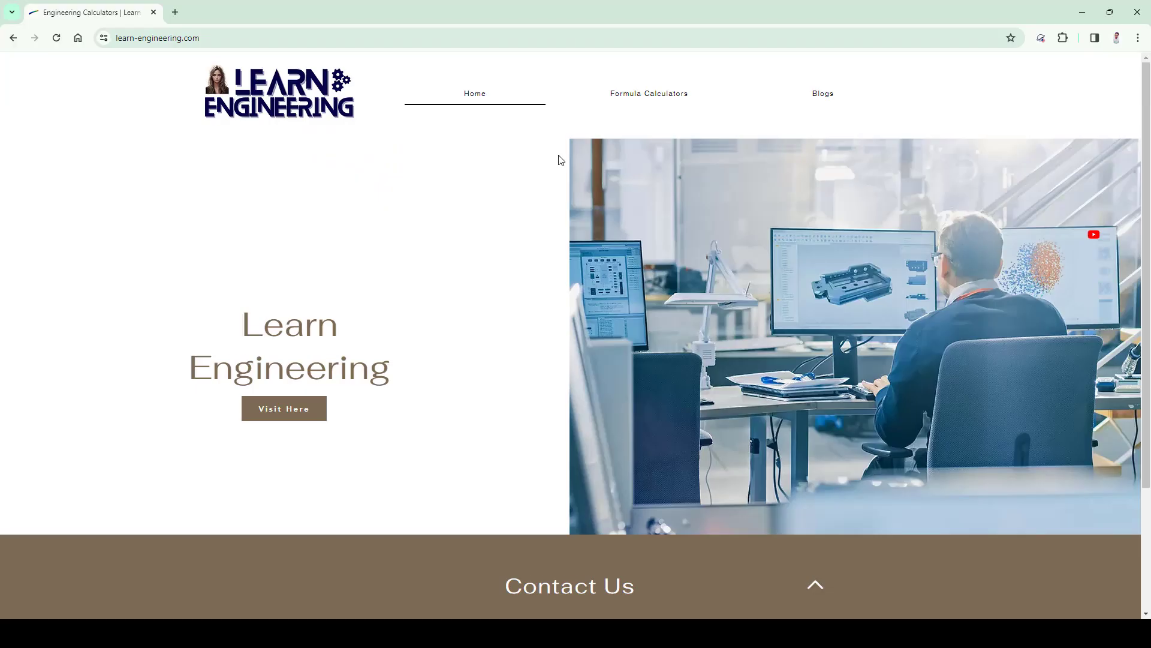
Step: Open the Formula Calculators page on learn-engineering.com and scroll through the posts
{"action": "scroll", "coordinate": [561, 160], "scroll_direction": "down", "scroll_amount": 2}
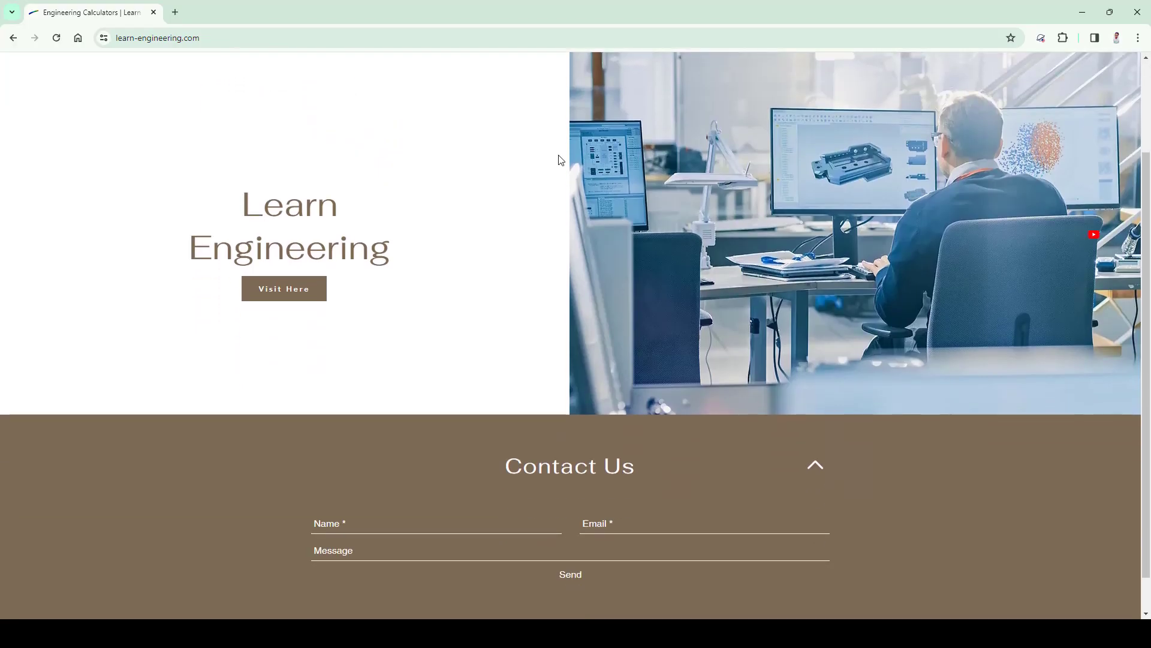
{"action": "scroll", "coordinate": [560, 160], "scroll_direction": "up", "scroll_amount": 2}
{"action": "scroll", "coordinate": [561, 160], "scroll_direction": "up", "scroll_amount": 1}
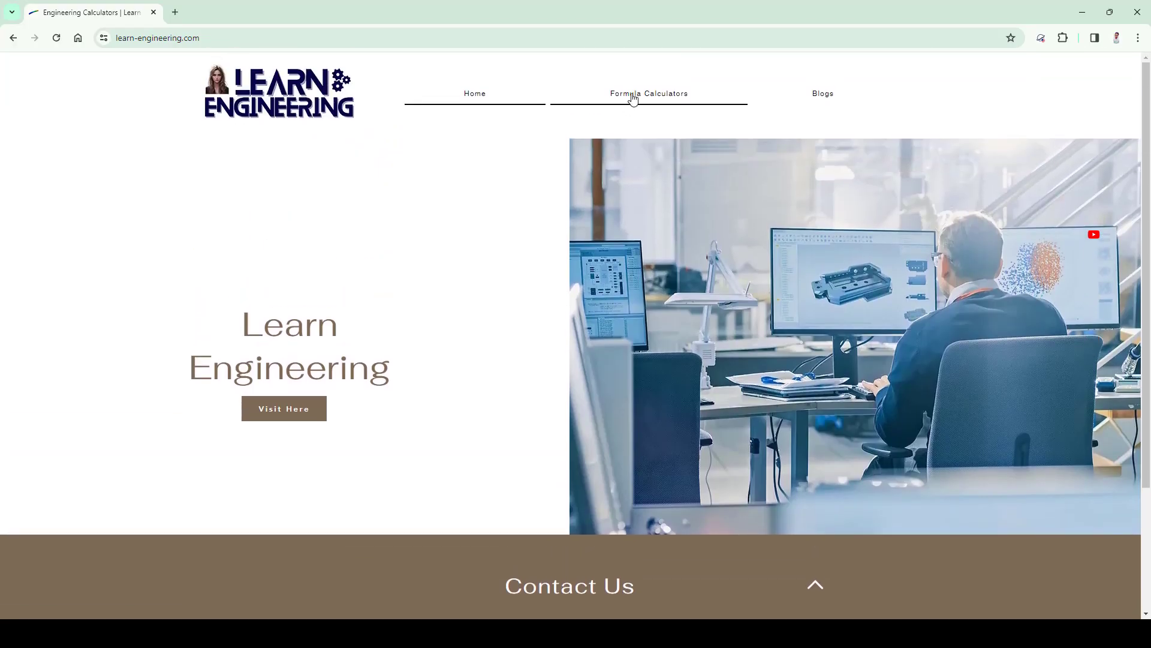
{"action": "left_click", "coordinate": [669, 101]}
{"action": "scroll", "coordinate": [632, 147], "scroll_direction": "down", "scroll_amount": 2}
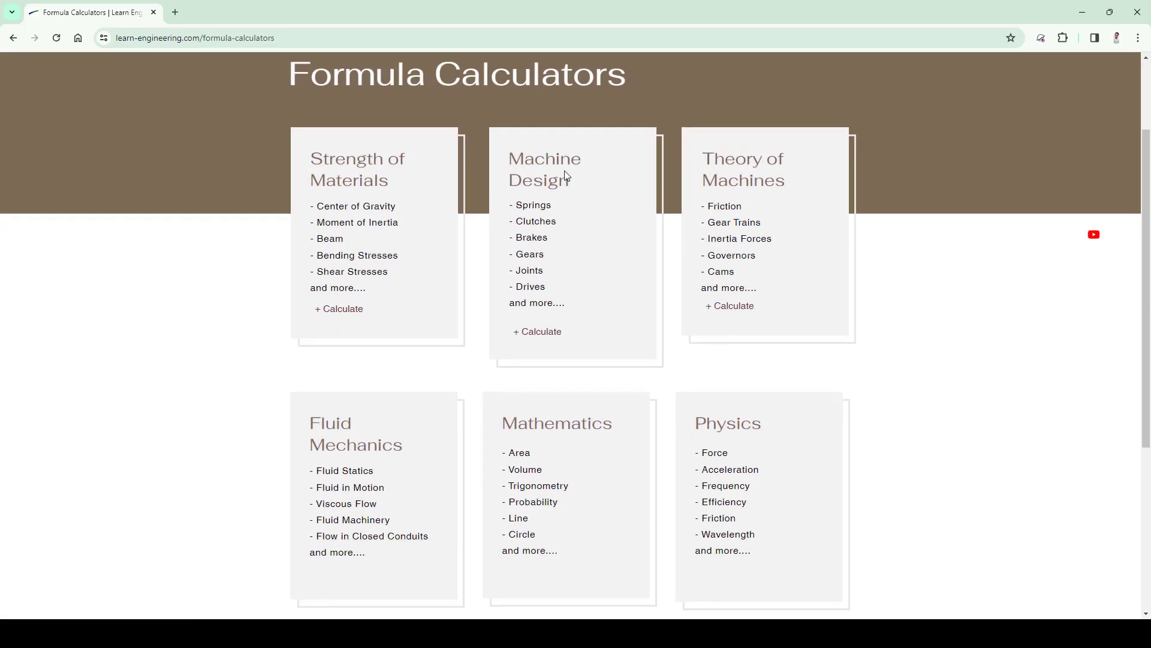
{"action": "scroll", "coordinate": [642, 392], "scroll_direction": "down", "scroll_amount": 1}
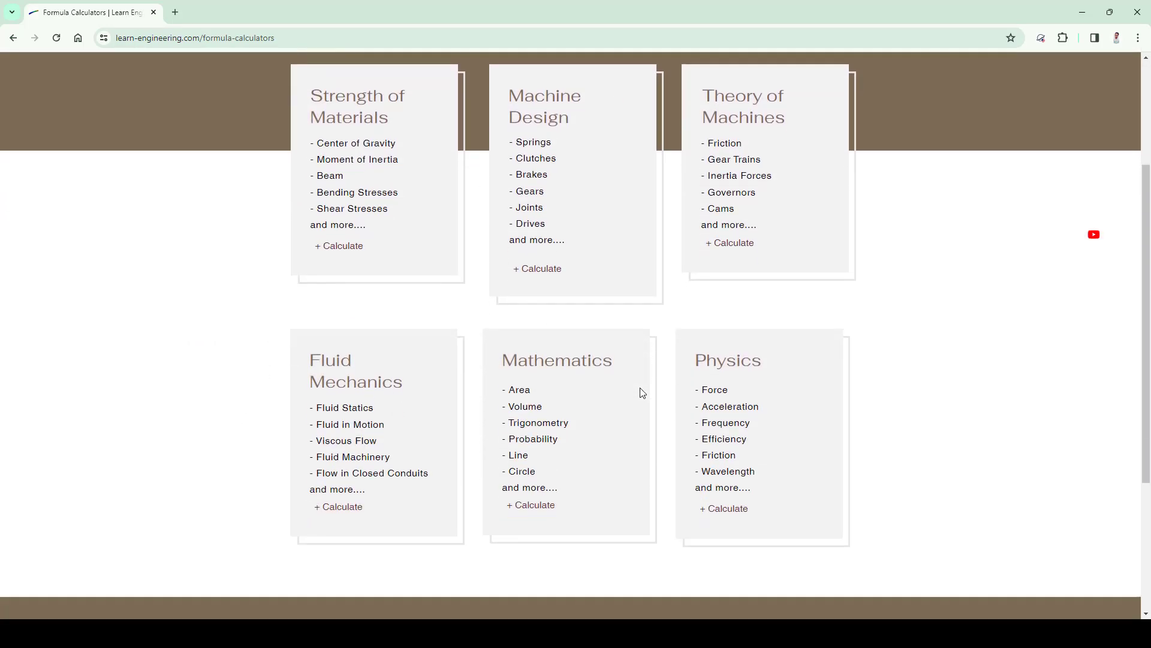
{"action": "scroll", "coordinate": [642, 390], "scroll_direction": "up", "scroll_amount": 3}
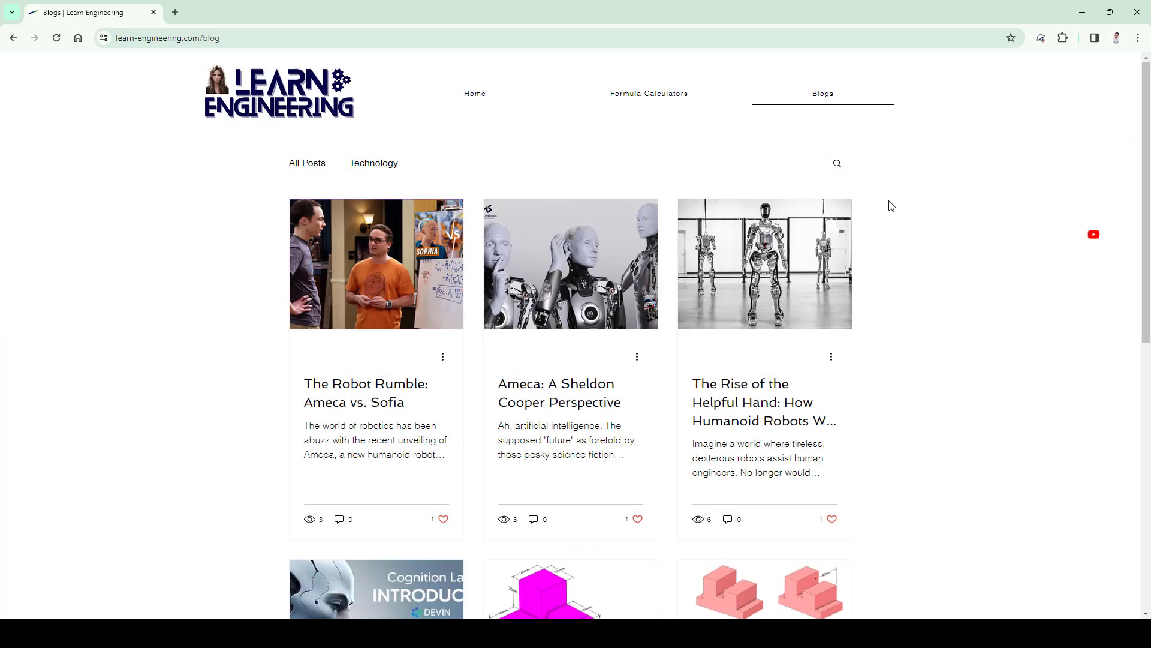
{"action": "scroll", "coordinate": [937, 206], "scroll_direction": "down", "scroll_amount": 5}
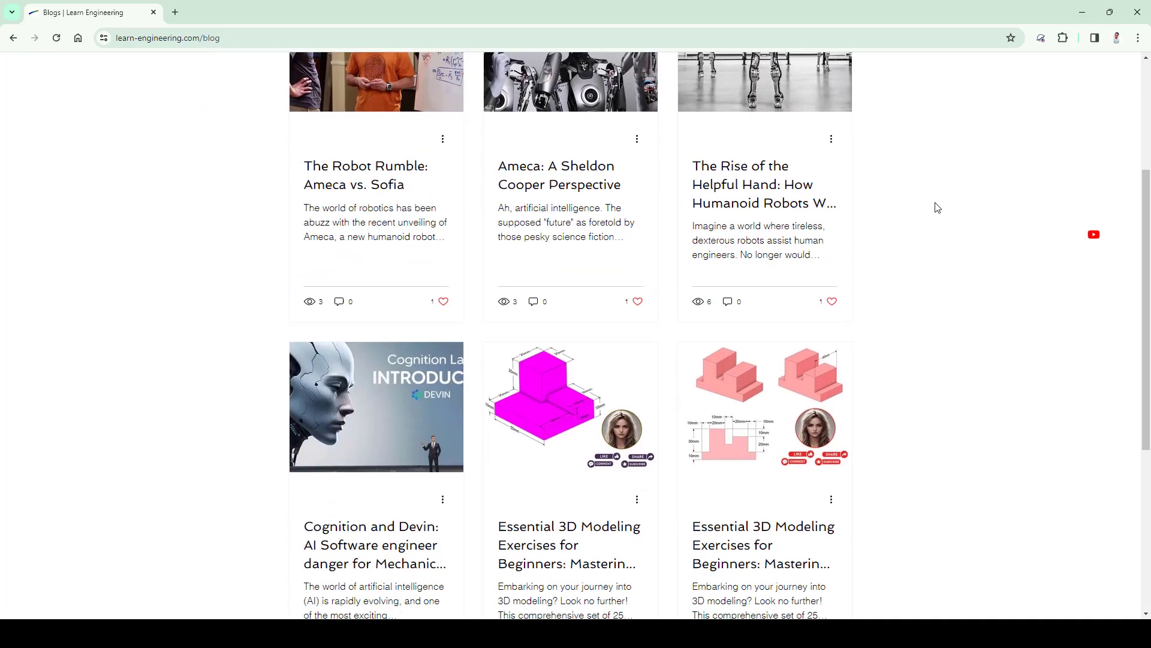